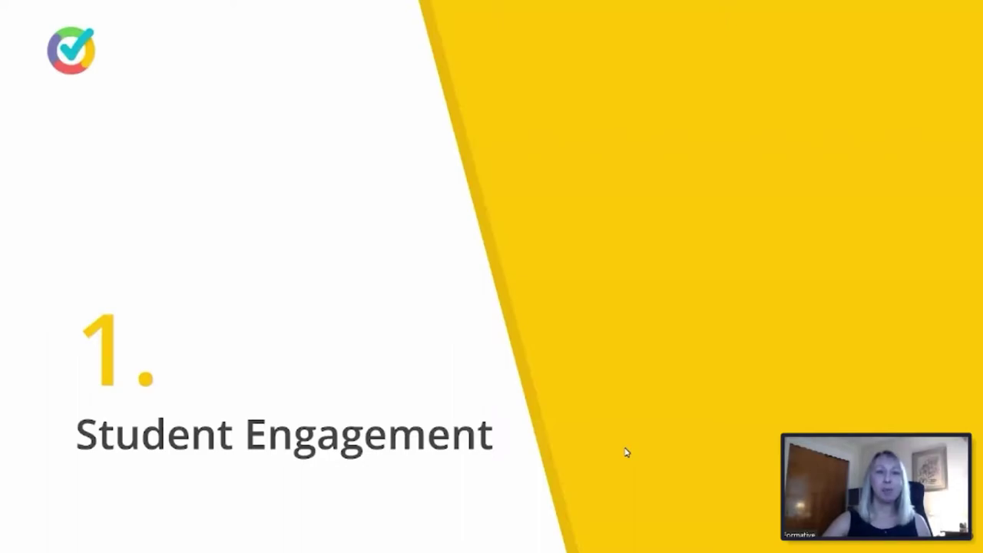
Advance the slideshow to the join-code slide, then exit back to the Slides editor
{"action": "left_click", "coordinate": [625, 453]}
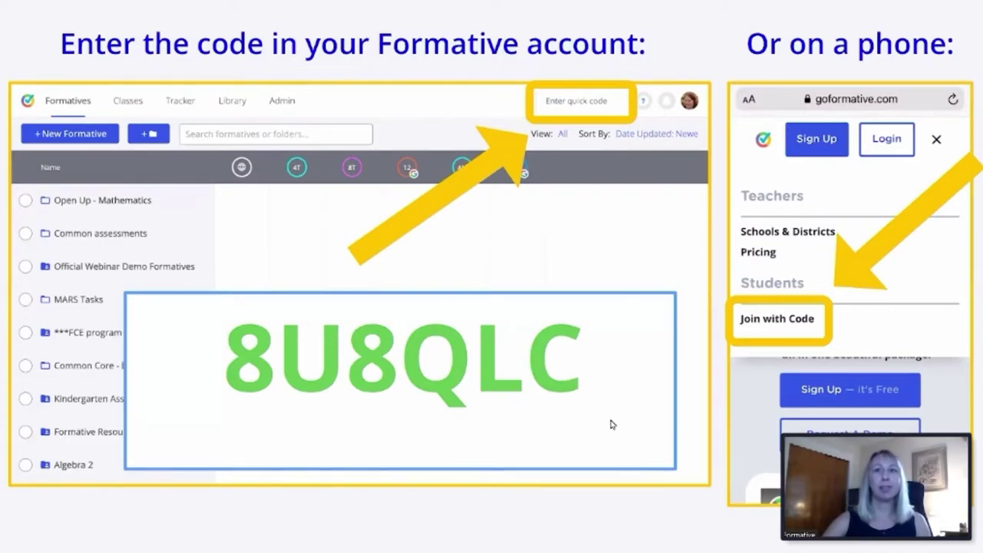
{"action": "key", "text": "Escape"}
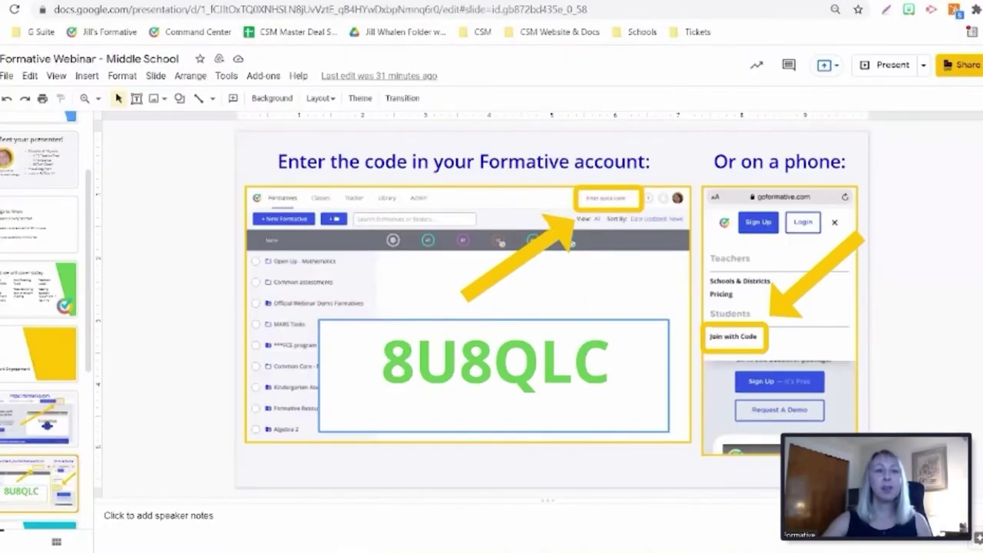
Switch to the Formative teacher-paced session page for the Pythagorean Theorem assignment
{"action": "key", "text": "ctrl+Tab"}
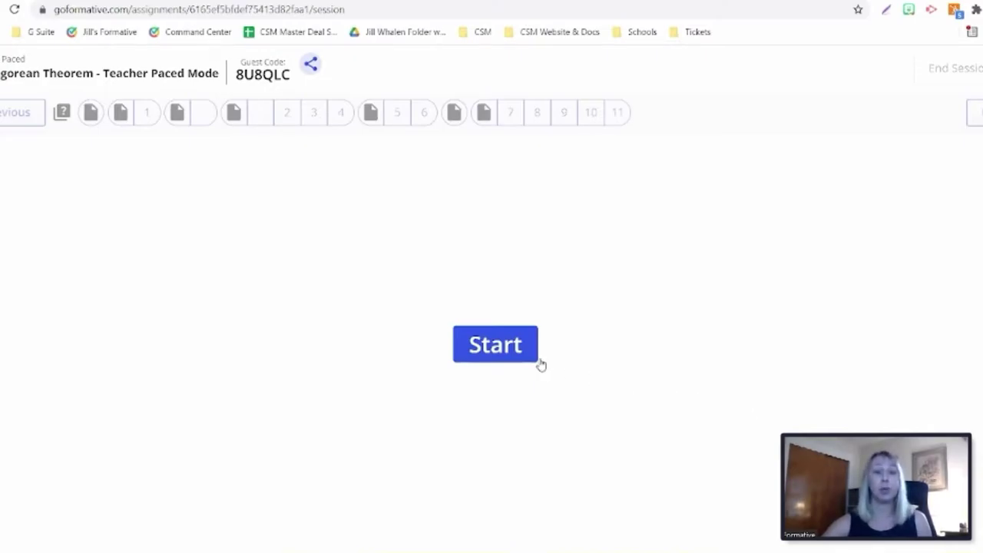
Start the live session and move past the instructions to the 'Mini Lesson: Pythagorean Theorem' page
{"action": "left_click", "coordinate": [484, 358]}
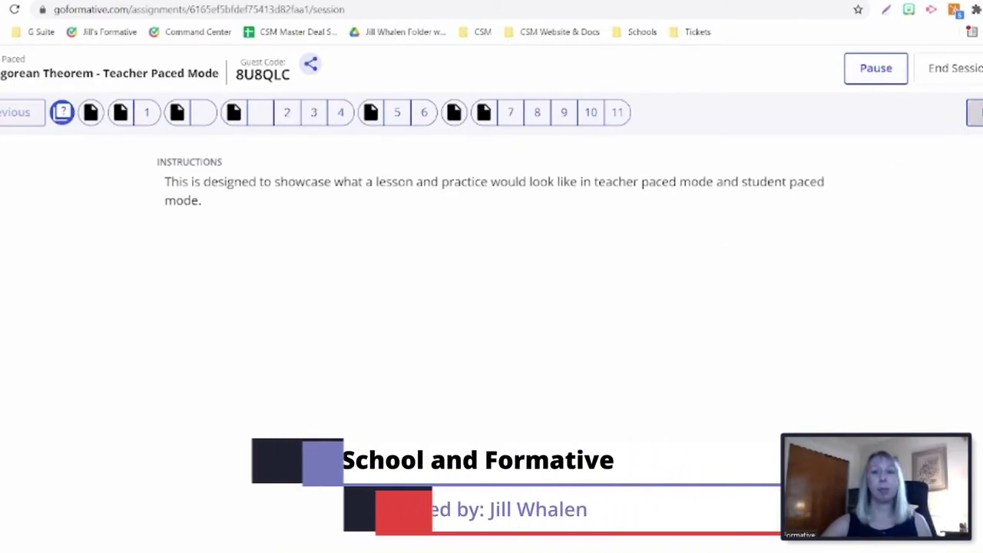
{"action": "left_click", "coordinate": [974, 112]}
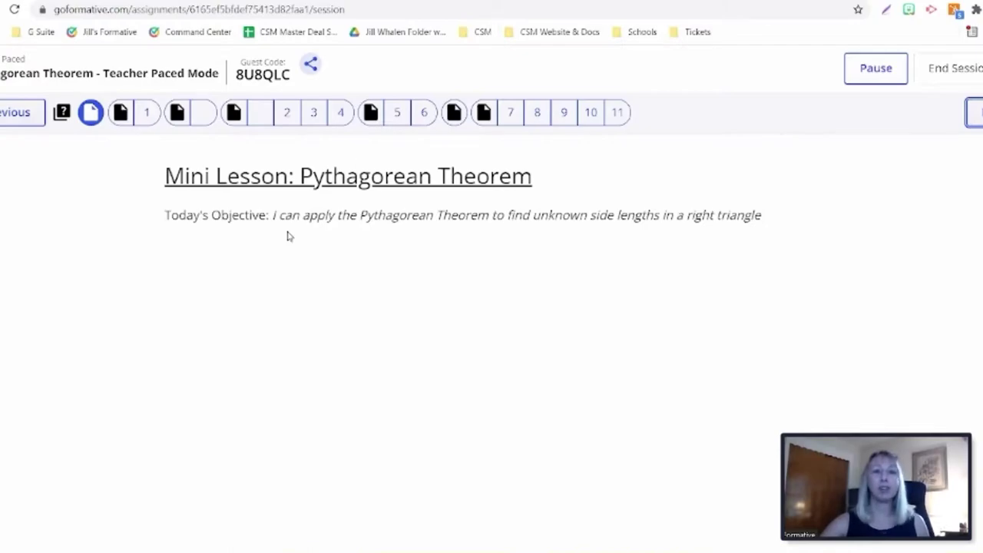
Advance the session to question 1 and open its student responses view
{"action": "left_click", "coordinate": [974, 113]}
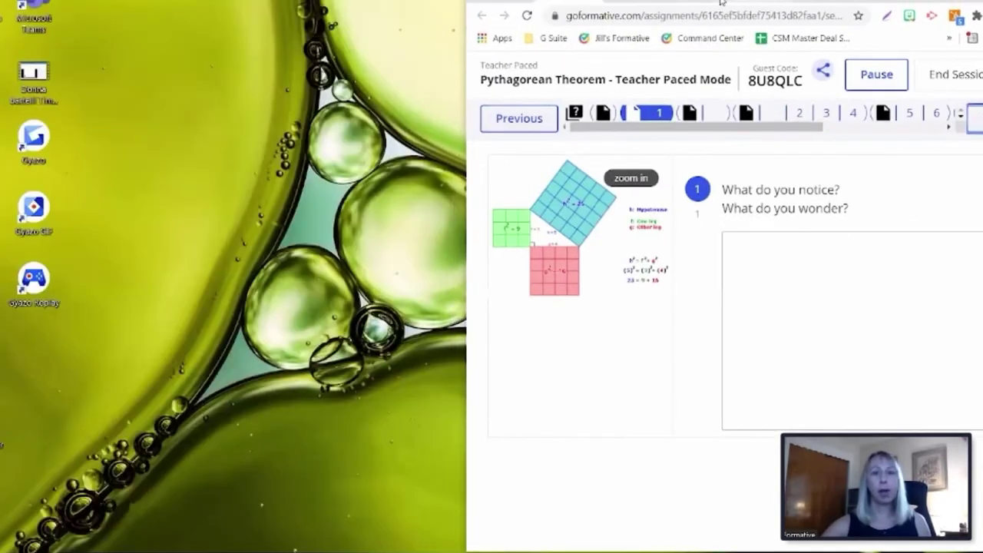
{"action": "left_click", "coordinate": [481, 15]}
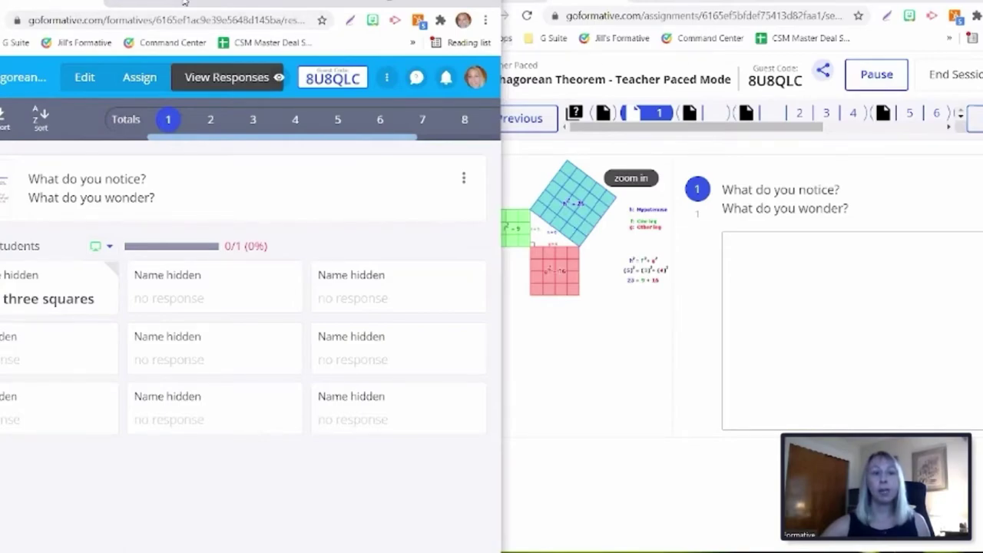
Place the responses window beside the session and pause student responses on question 1
{"action": "left_click_drag", "start_coordinate": [184, 2], "coordinate": [215, 1]}
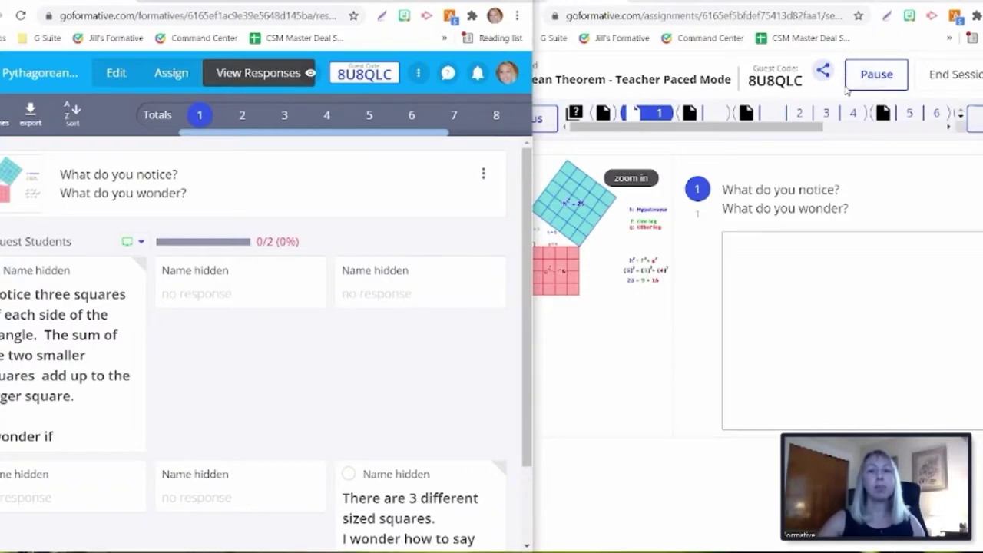
{"action": "left_click", "coordinate": [868, 83]}
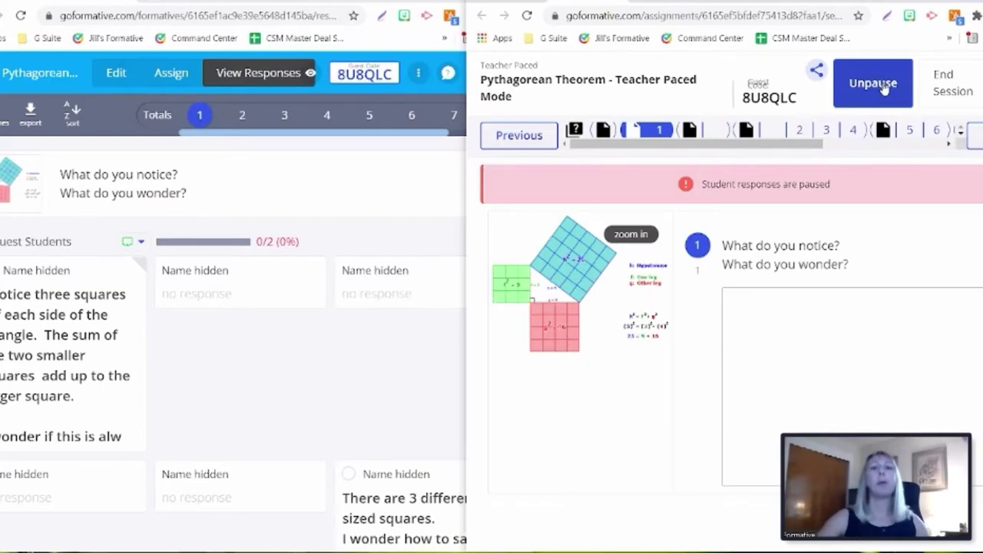
Unpause student responses and return the session to the question 1 squares diagram
{"action": "left_click", "coordinate": [603, 131]}
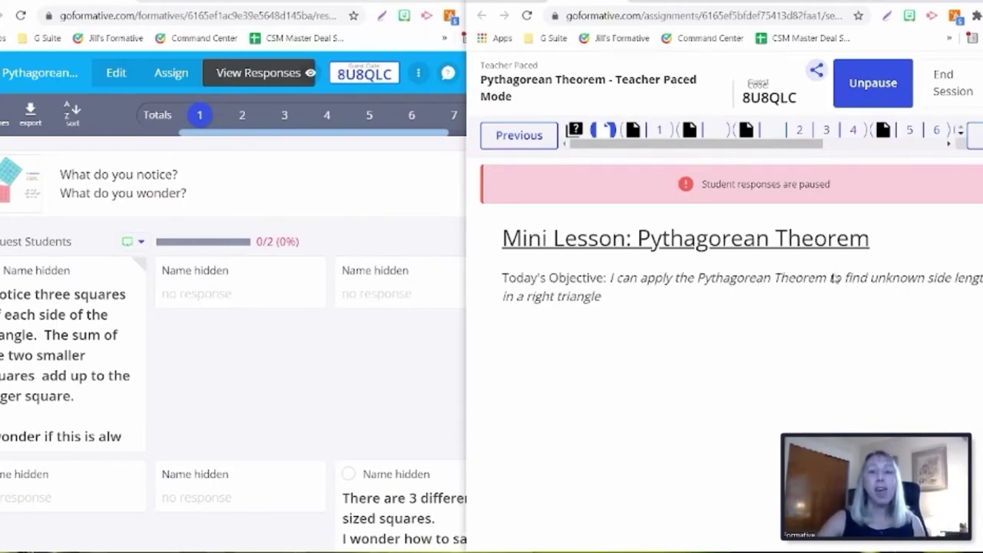
{"action": "left_click", "coordinate": [856, 94]}
{"action": "left_click", "coordinate": [635, 115]}
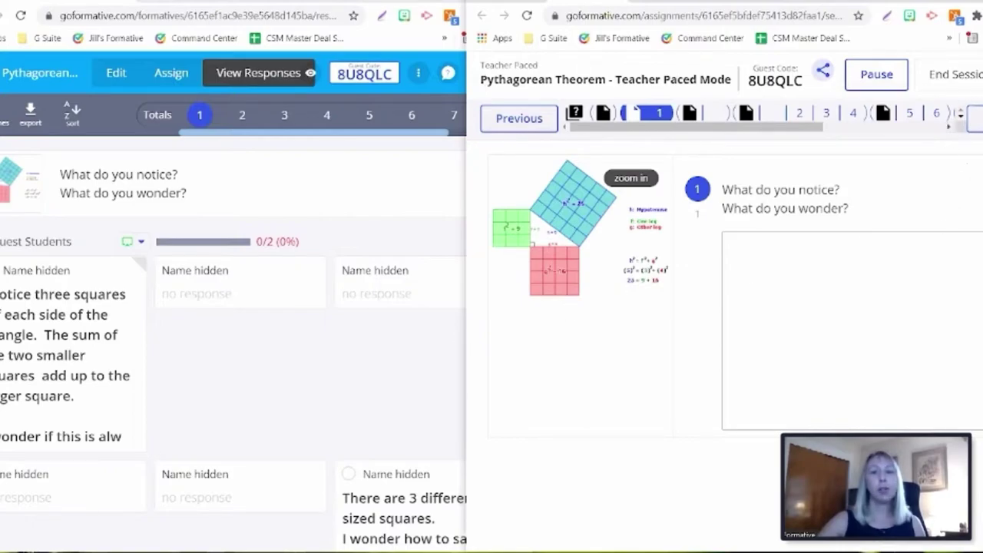
Maximize the session window and step through the lesson slides to 'Now it's your turn!'
{"action": "left_click", "coordinate": [975, 118]}
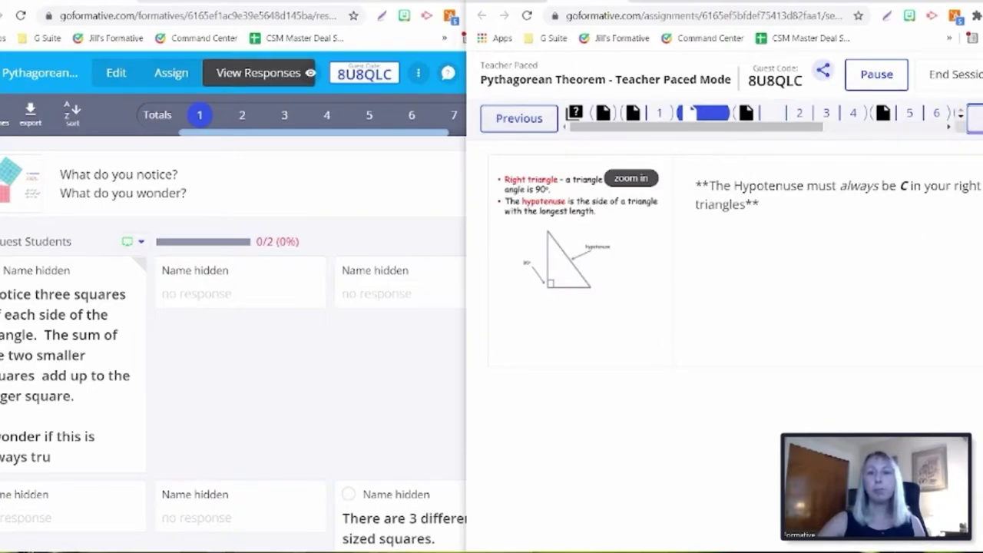
{"action": "double_click", "coordinate": [467, 4]}
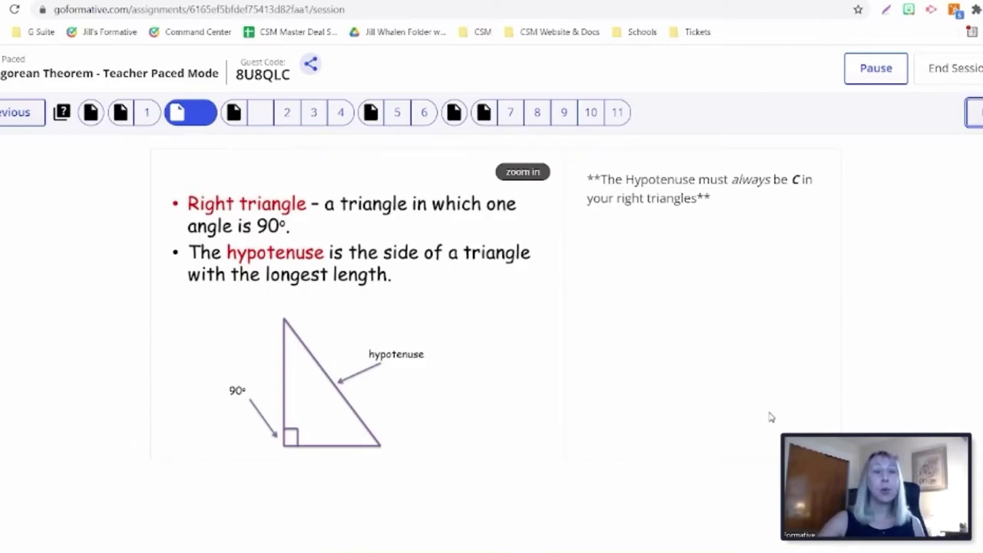
{"action": "left_click", "coordinate": [974, 112]}
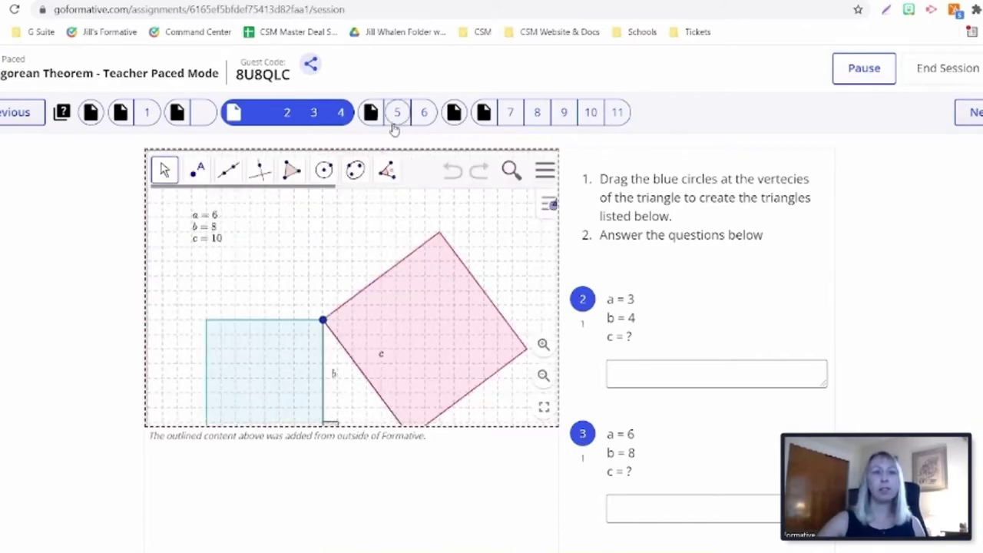
{"action": "left_click_drag", "start_coordinate": [327, 308], "coordinate": [339, 290]}
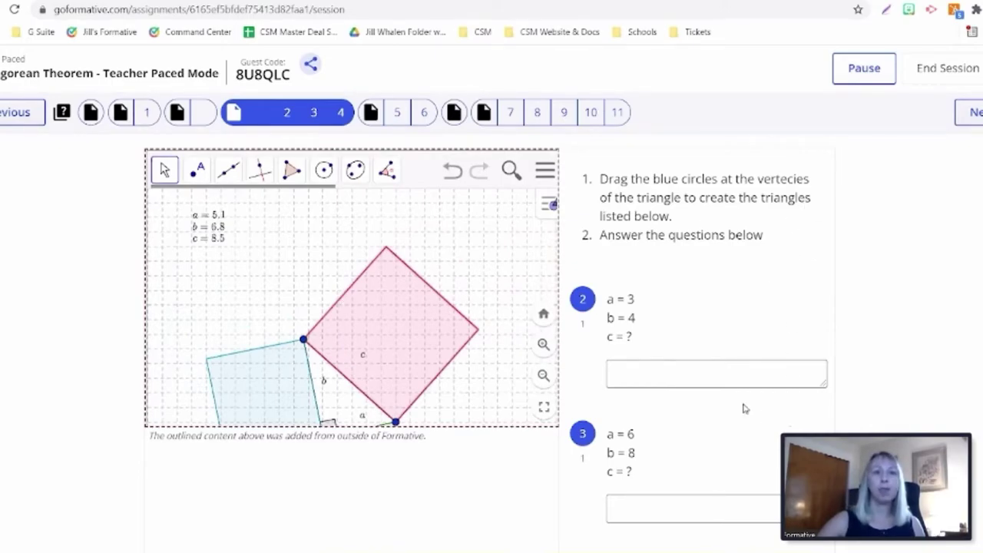
{"action": "left_click", "coordinate": [971, 112]}
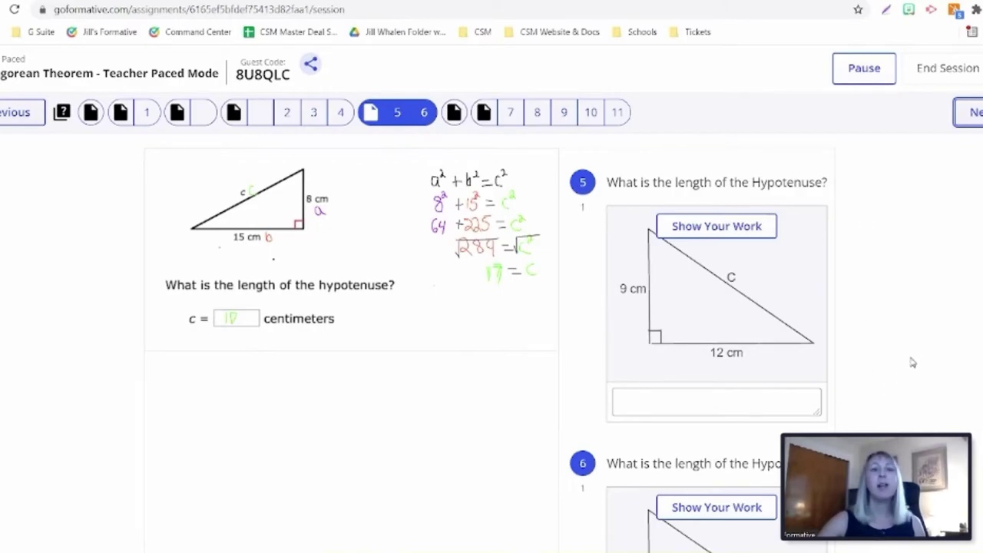
{"action": "left_click", "coordinate": [969, 112]}
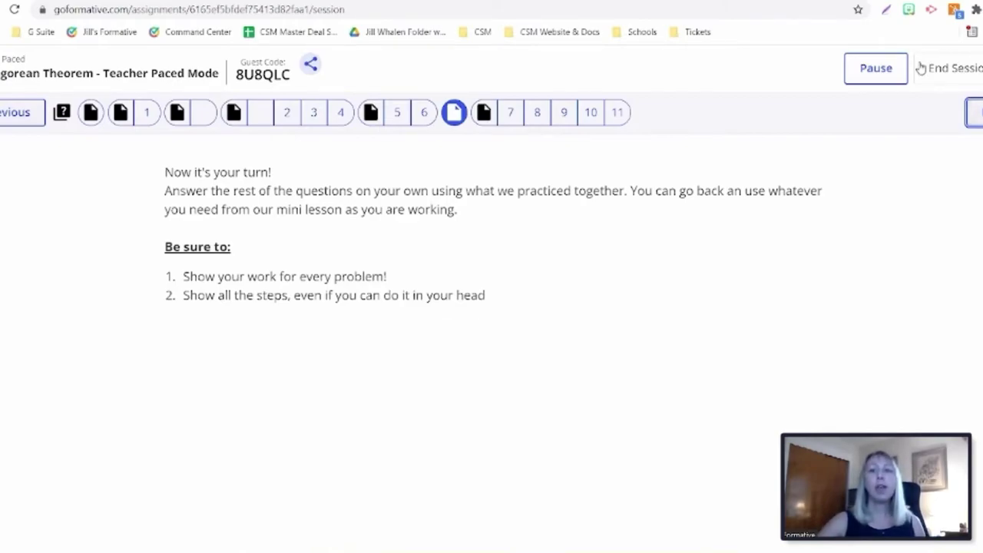
Check the End Session options, then jump back to the questions 5–6 slide
{"action": "left_click", "coordinate": [972, 77]}
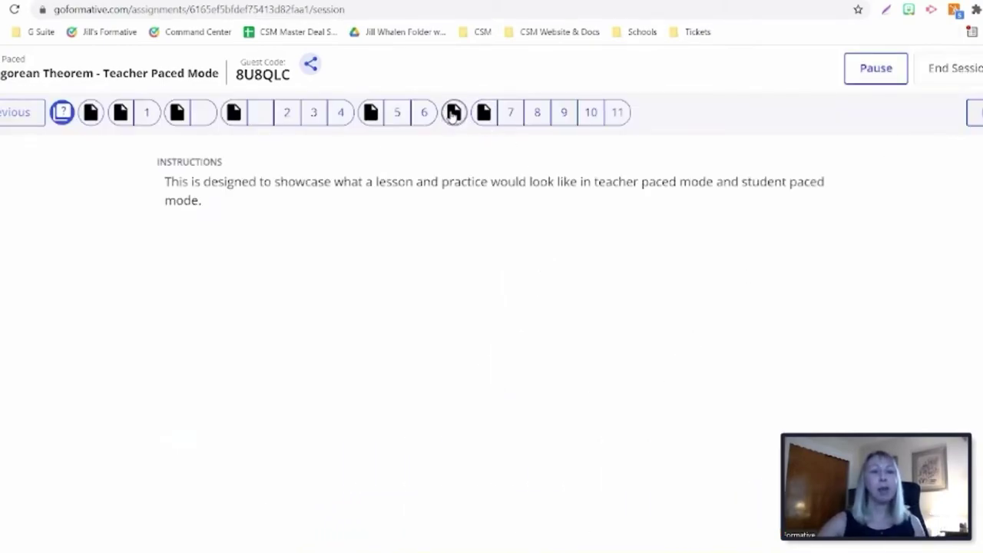
{"action": "left_click", "coordinate": [453, 114]}
{"action": "left_click", "coordinate": [394, 113]}
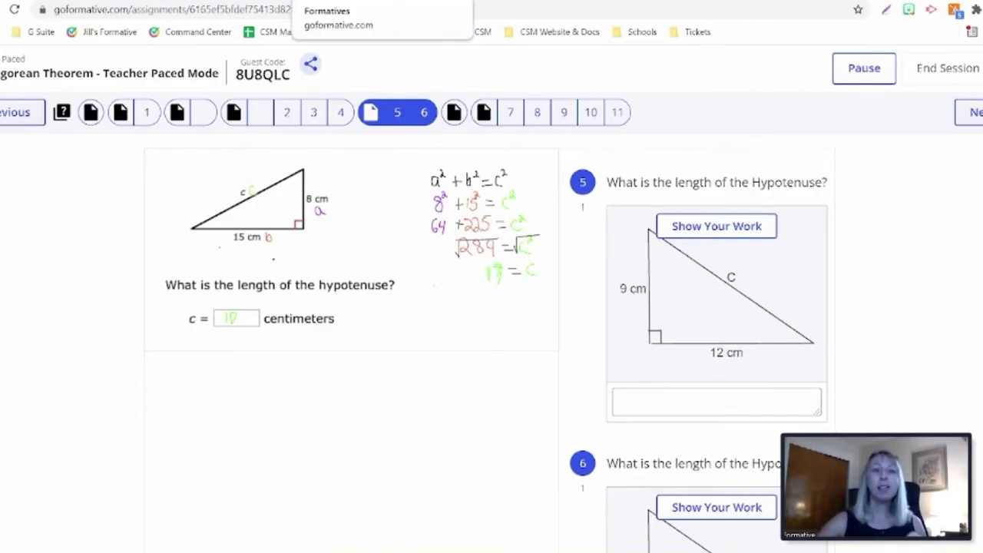
Create a new blank formative from the library titled 'Middle School Webinar'
{"action": "left_click", "coordinate": [345, 0]}
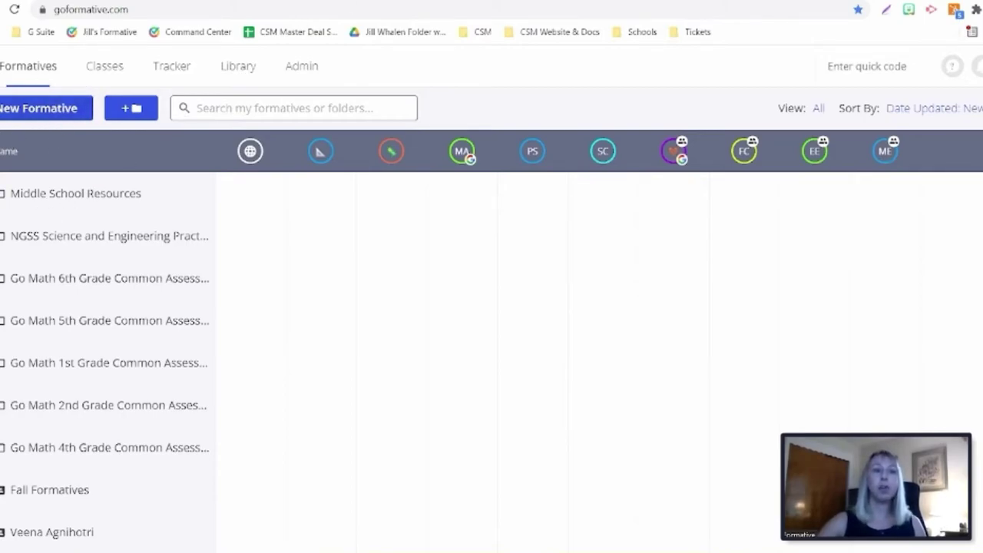
{"action": "left_click", "coordinate": [37, 110]}
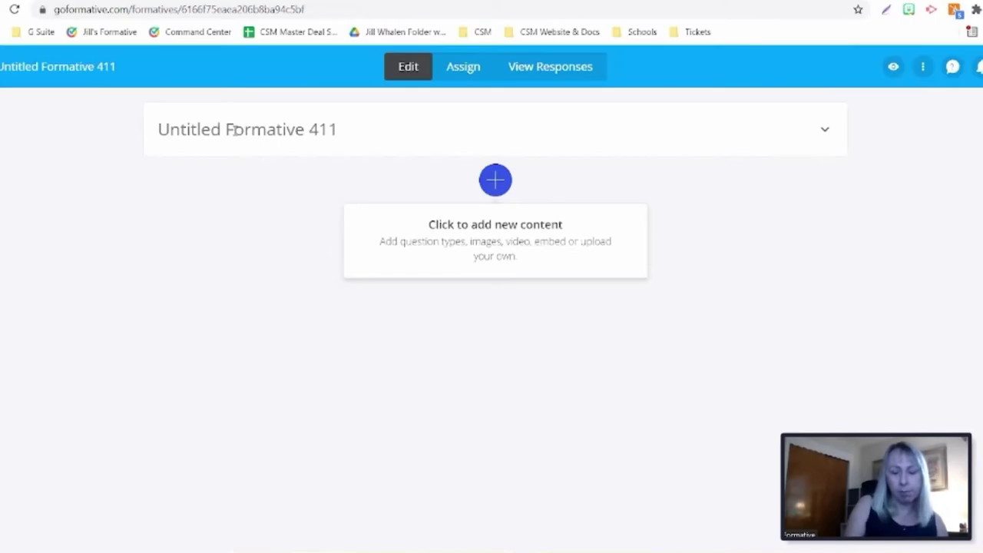
{"action": "type", "text": "Middles Scho"}
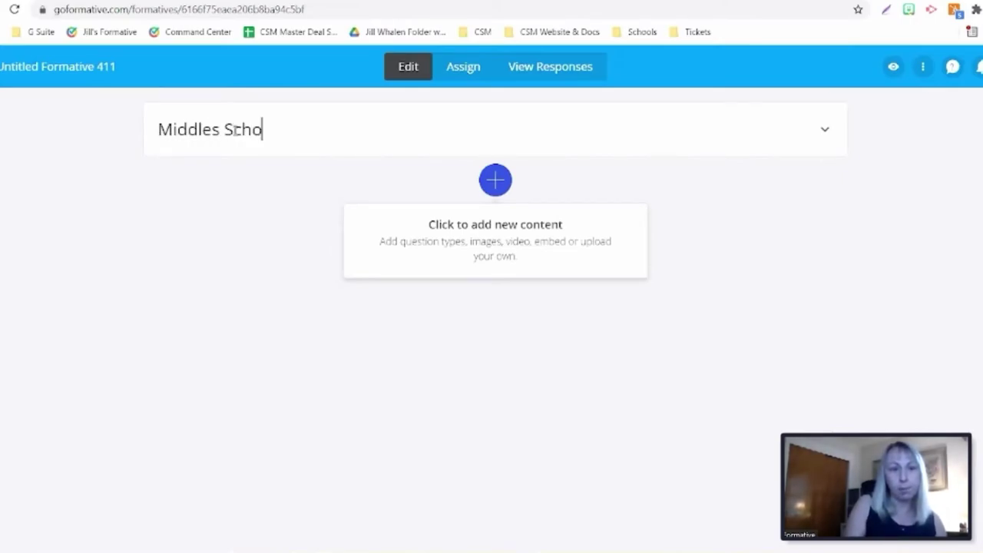
{"action": "type", "text": "ol We"}
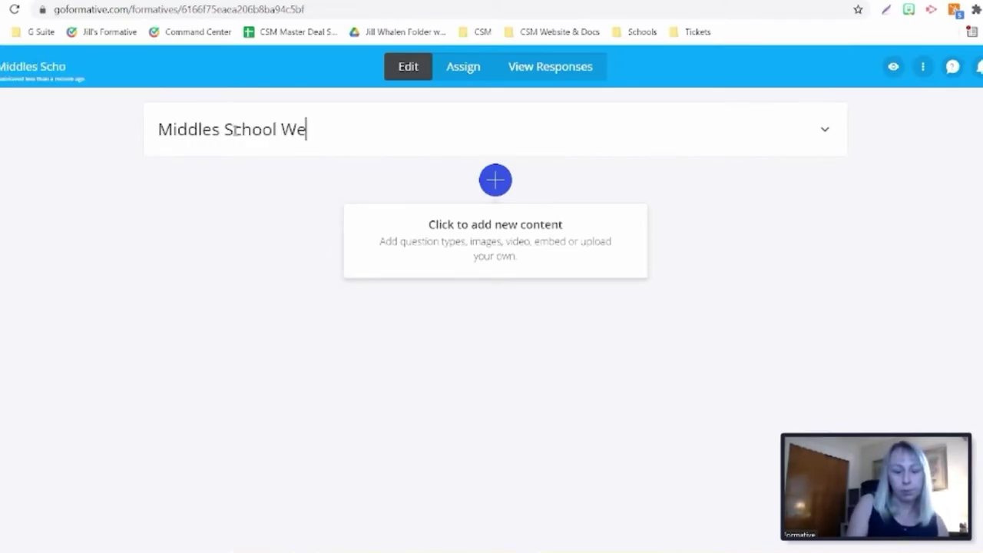
{"action": "type", "text": "binar"}
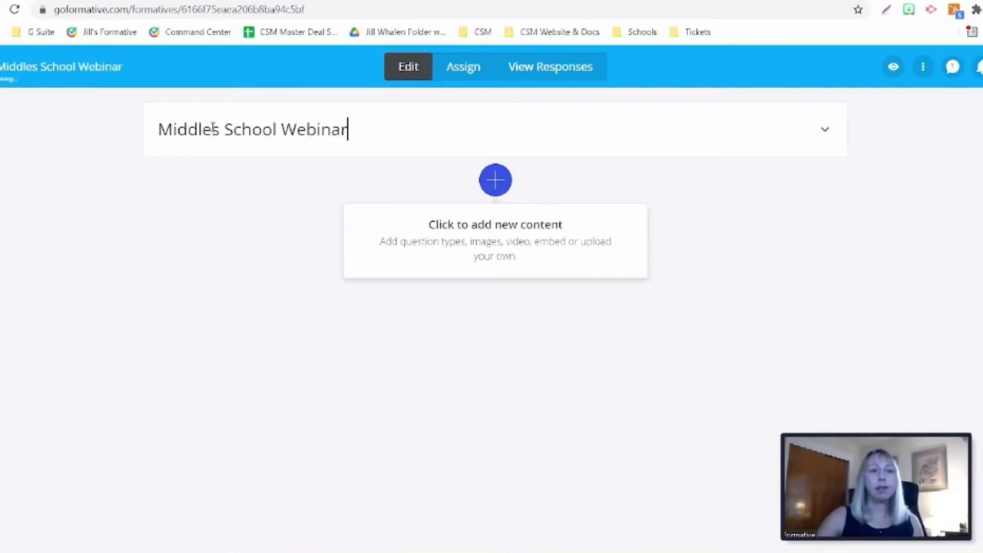
{"action": "left_click", "coordinate": [212, 129]}
{"action": "key", "text": "Delete"}
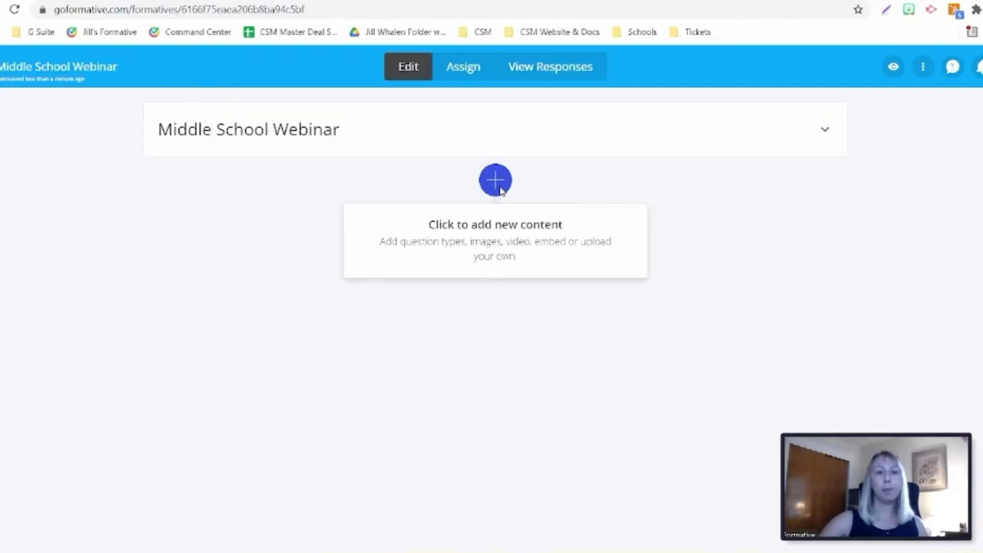
Add multiple choice question 'Checks and balances help to...' with four pasted answer options
{"action": "left_click", "coordinate": [497, 184]}
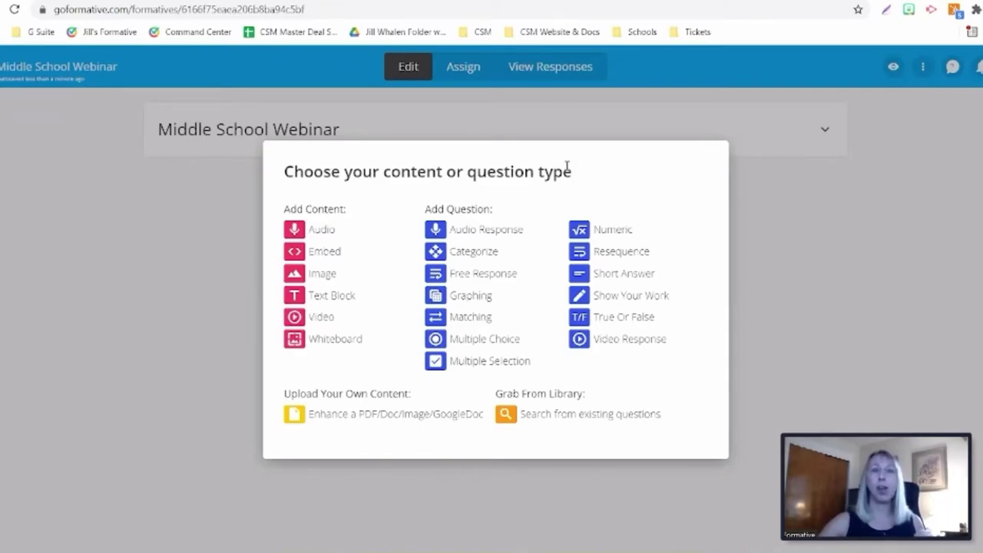
{"action": "left_click", "coordinate": [492, 339]}
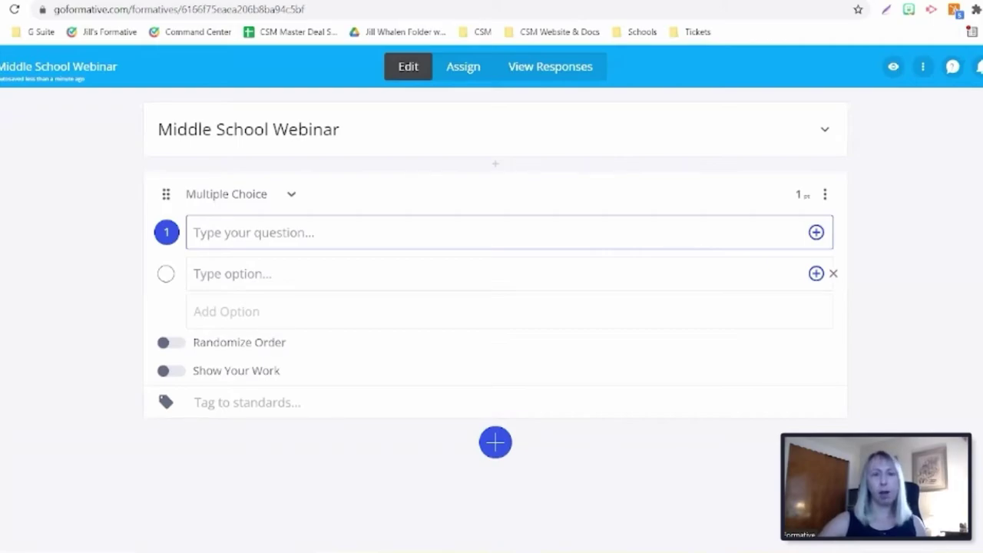
{"action": "type", "text": "Checks and balances help to..."}
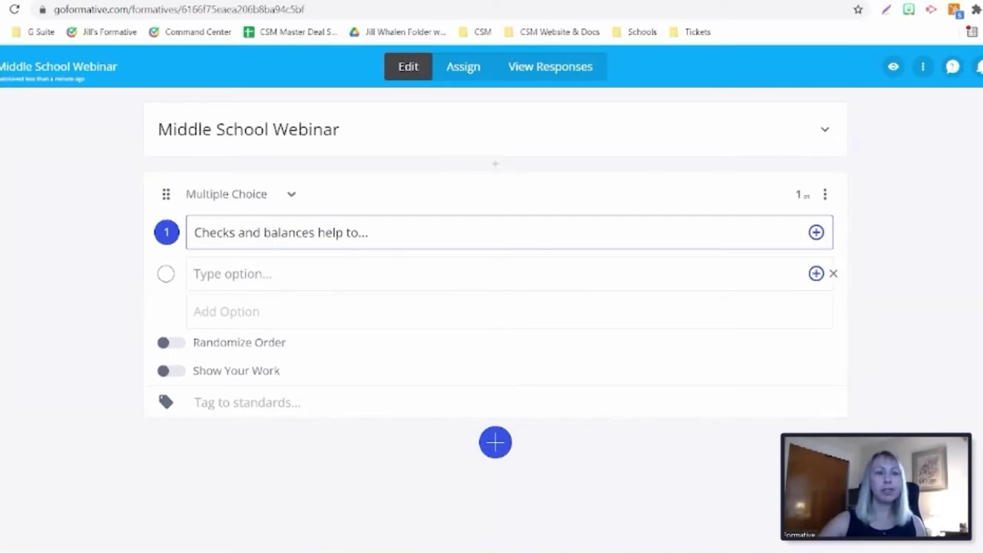
{"action": "left_click", "coordinate": [318, 274]}
{"action": "type", "text": "elect better presidents."}
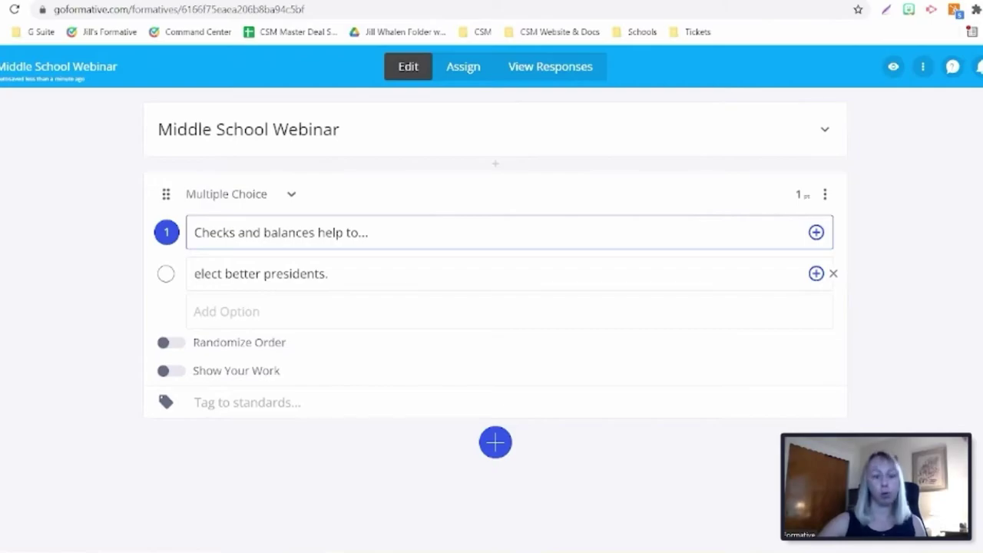
{"action": "key", "text": "Return"}
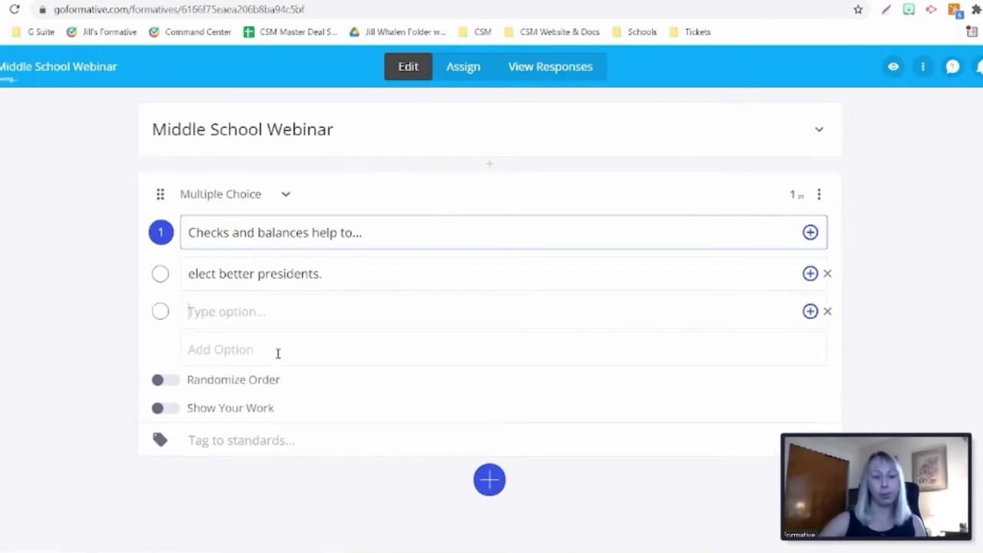
{"action": "type", "text": "pass laws more quickly."}
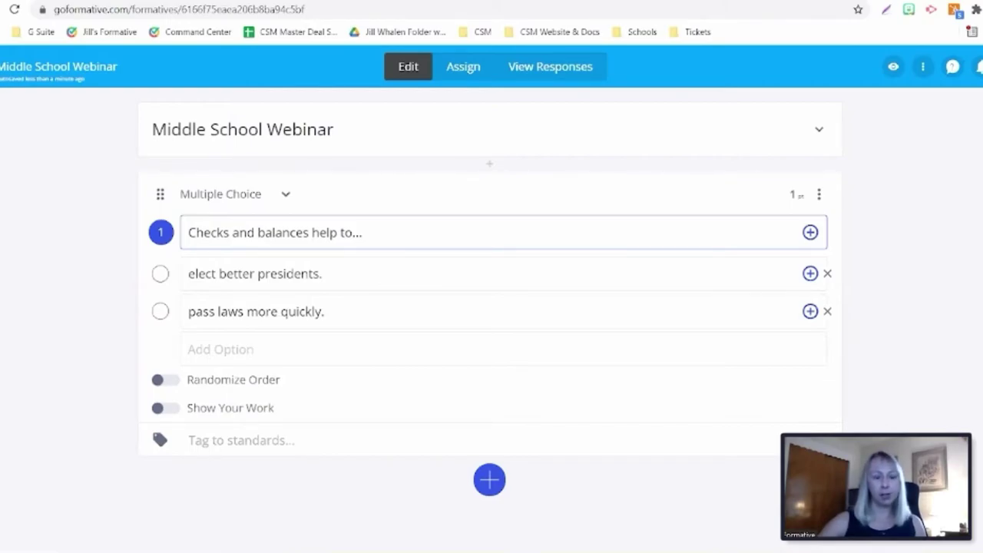
{"action": "key", "text": "Return"}
{"action": "type", "text": "pay members of Congress."}
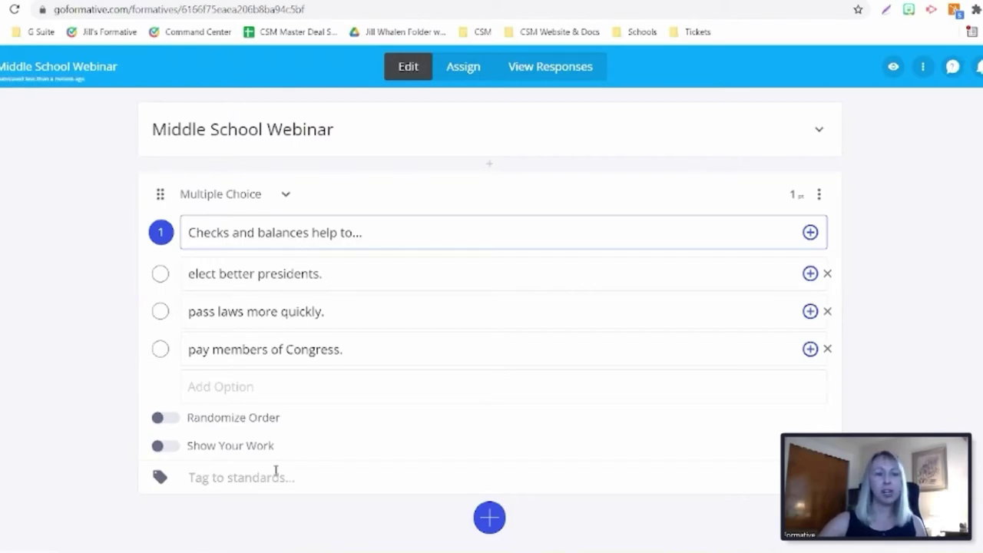
{"action": "left_click", "coordinate": [276, 388]}
{"action": "type", "text": "control the use of power."}
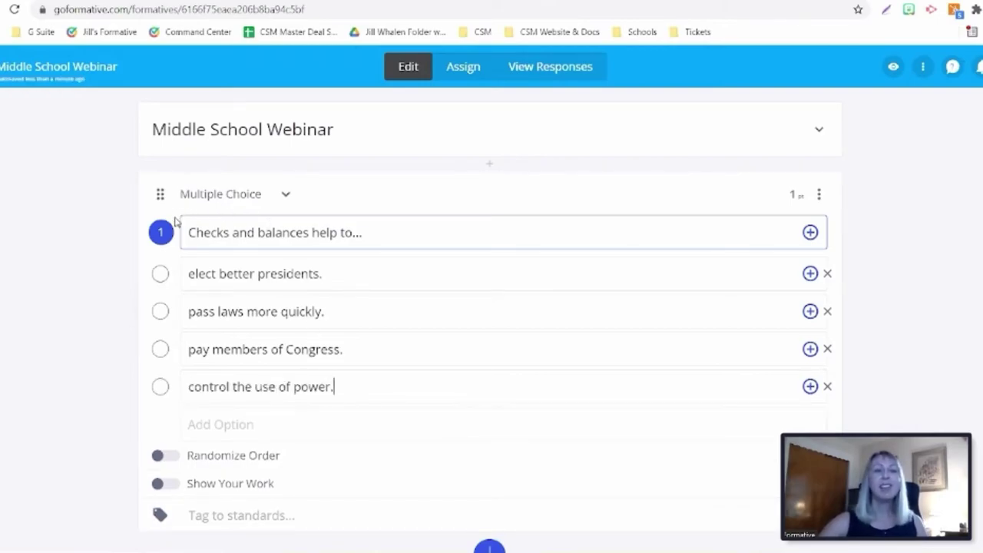
Mark 'control the use of power.' as correct and turn on Randomize Order
{"action": "left_click", "coordinate": [161, 388]}
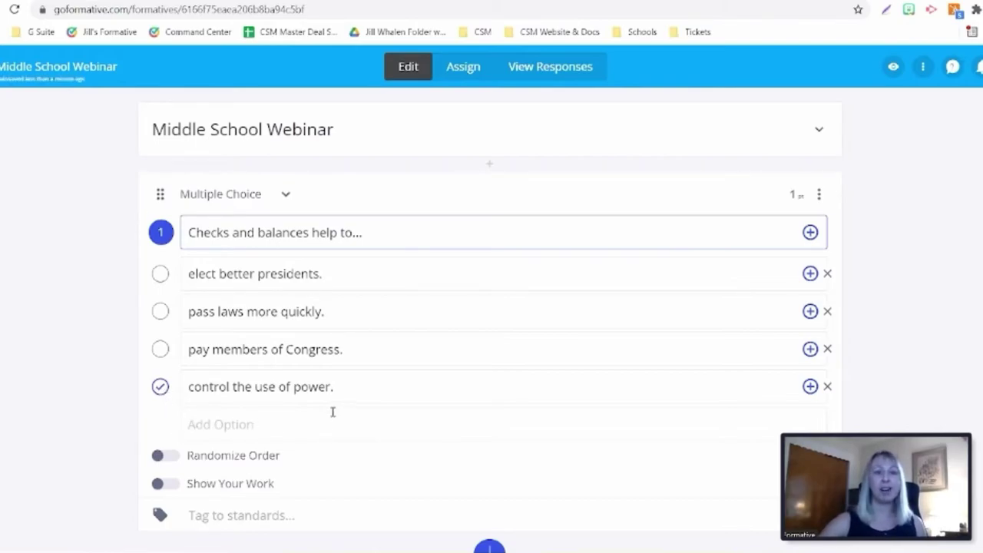
{"action": "scroll", "coordinate": [333, 395], "scroll_direction": "down", "scroll_amount": 1}
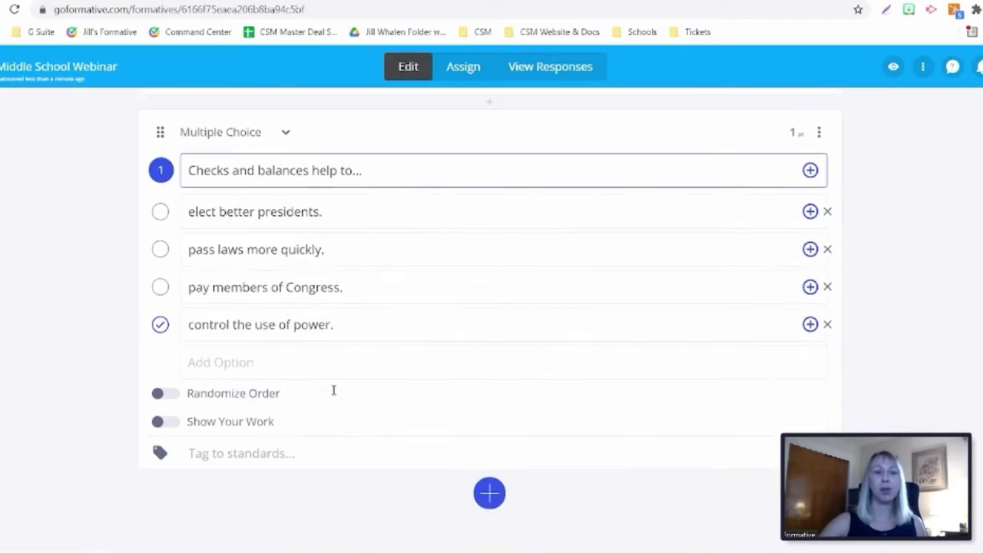
{"action": "left_click", "coordinate": [165, 386]}
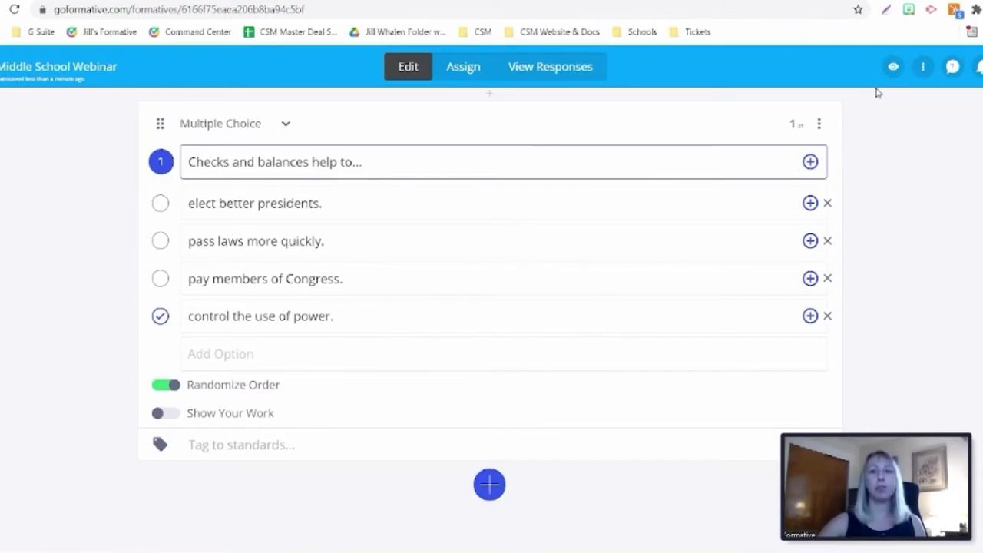
{"action": "left_click", "coordinate": [894, 67]}
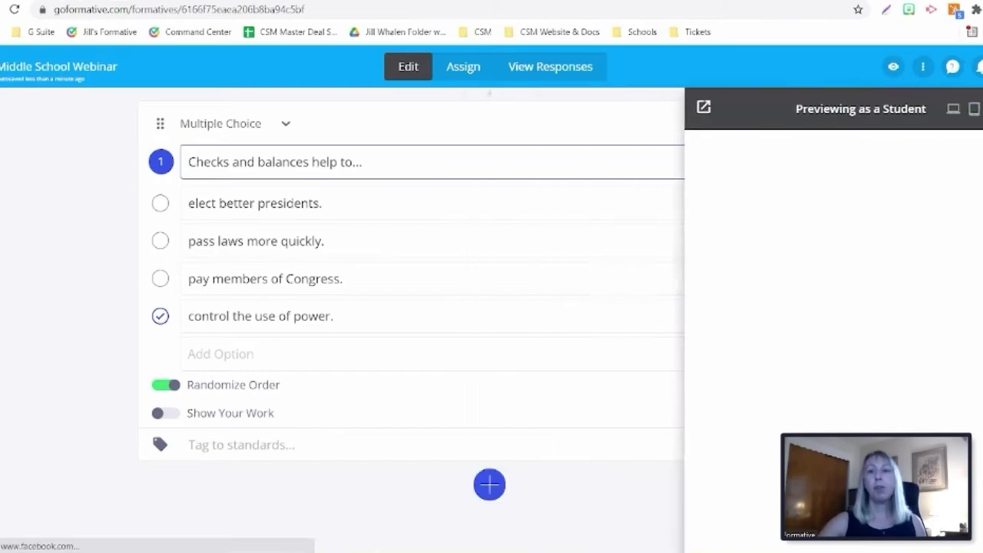
{"action": "left_click", "coordinate": [972, 114]}
{"action": "left_click", "coordinate": [953, 114]}
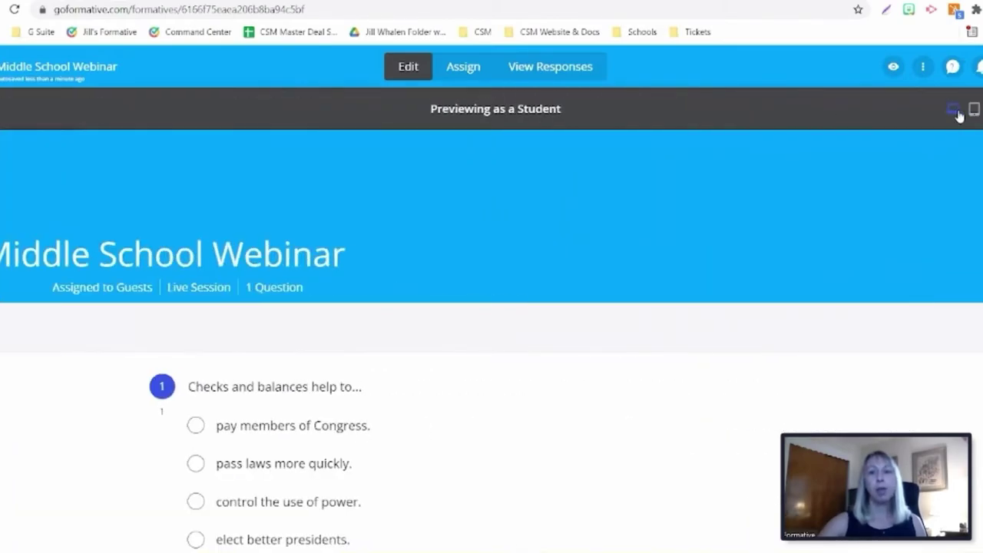
{"action": "left_click", "coordinate": [956, 110]}
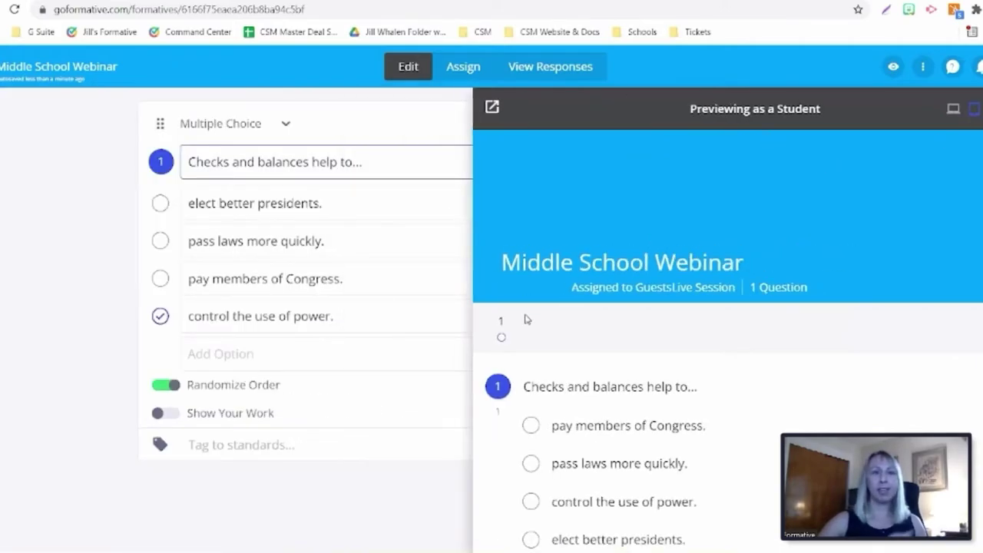
{"action": "scroll", "coordinate": [614, 348], "scroll_direction": "down", "scroll_amount": 2}
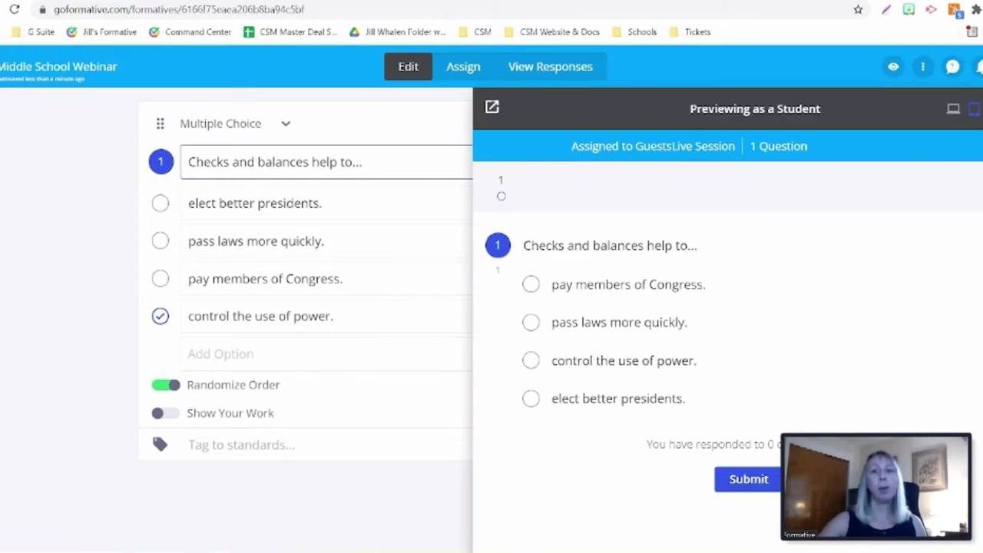
{"action": "key", "text": "Escape"}
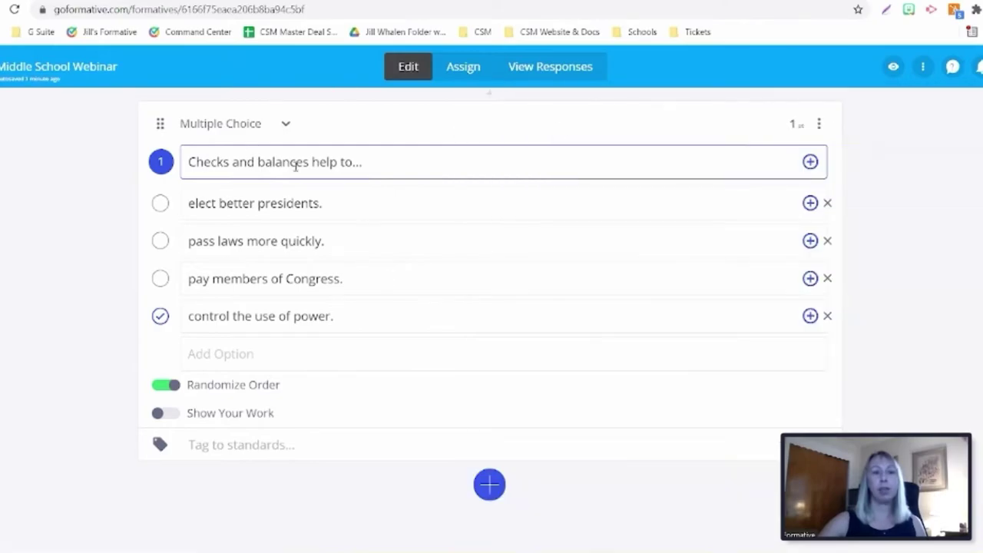
Add a Categorize question below the first with the prompt 'place the words in the correct category.'
{"action": "scroll", "coordinate": [309, 281], "scroll_direction": "down", "scroll_amount": 1}
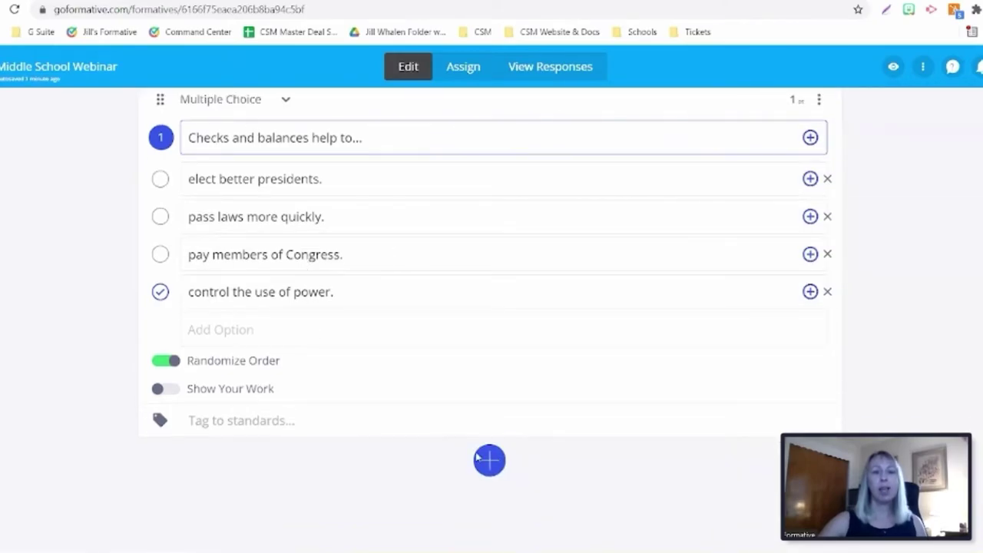
{"action": "left_click", "coordinate": [488, 461]}
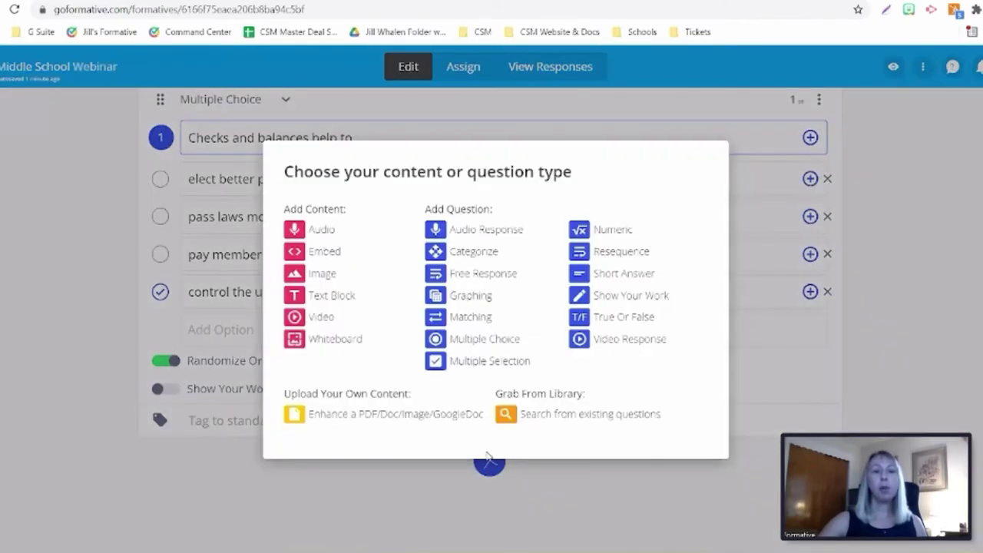
{"action": "left_click", "coordinate": [476, 252]}
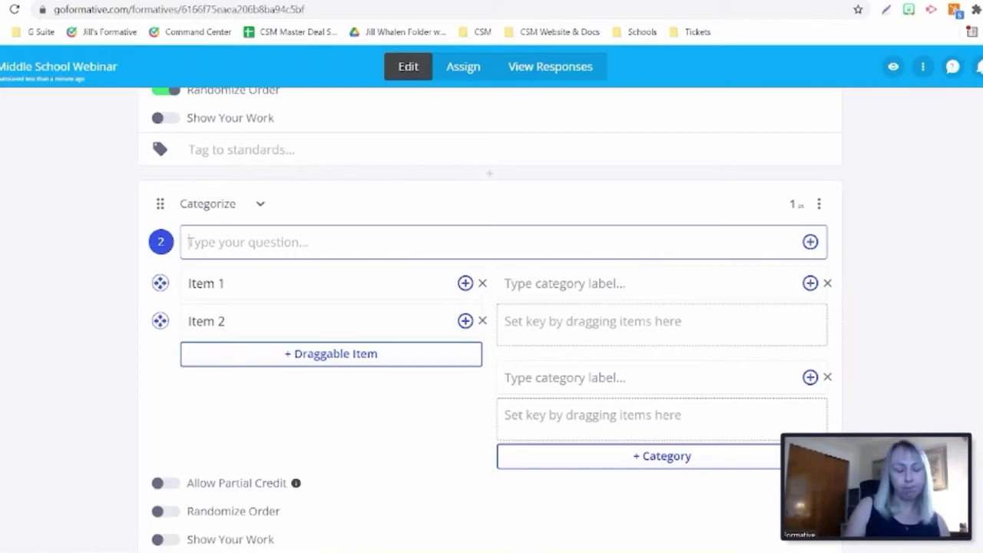
{"action": "type", "text": "place the "}
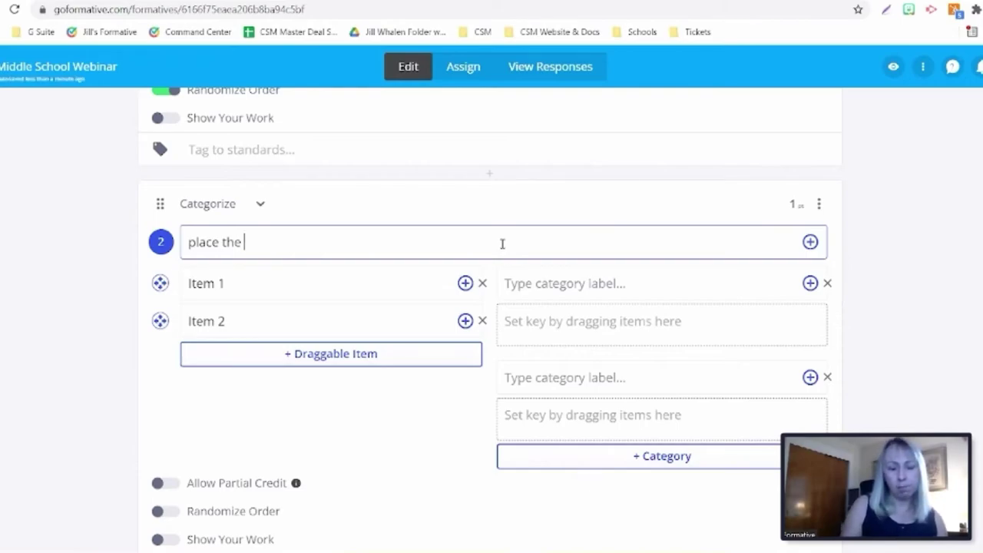
{"action": "type", "text": "words in the "}
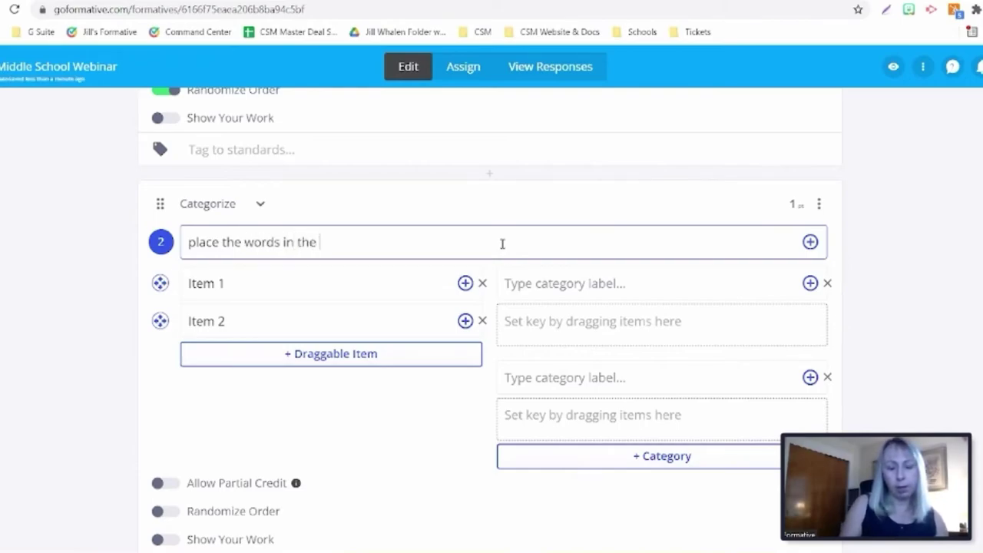
{"action": "type", "text": "correct category"}
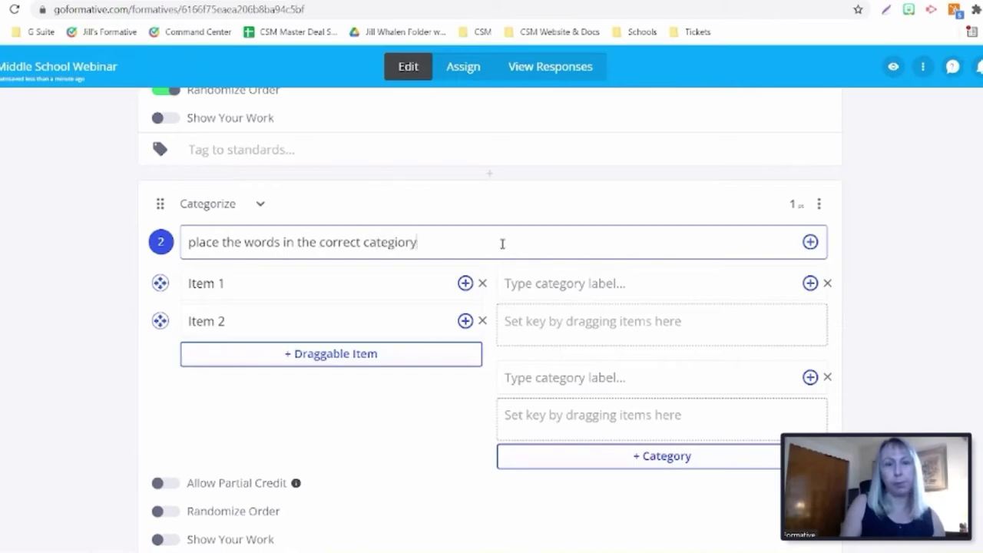
{"action": "key", "text": "BackSpace"}
{"action": "key", "text": "BackSpace"}
{"action": "key", "text": "BackSpace"}
{"action": "type", "text": "ory."}
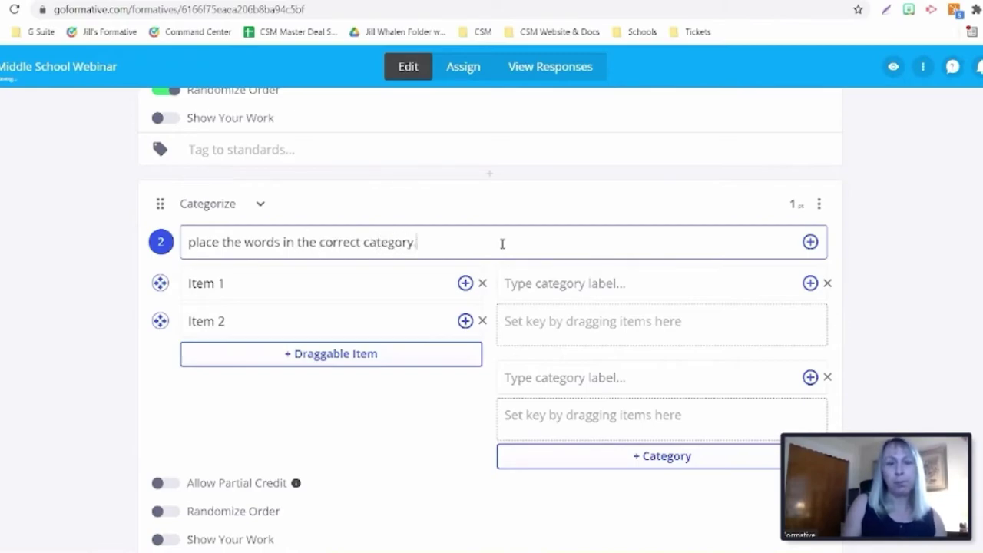
Capitalize the prompt's first letter so it reads 'Place the words in the correct category.'
{"action": "left_click", "coordinate": [191, 245]}
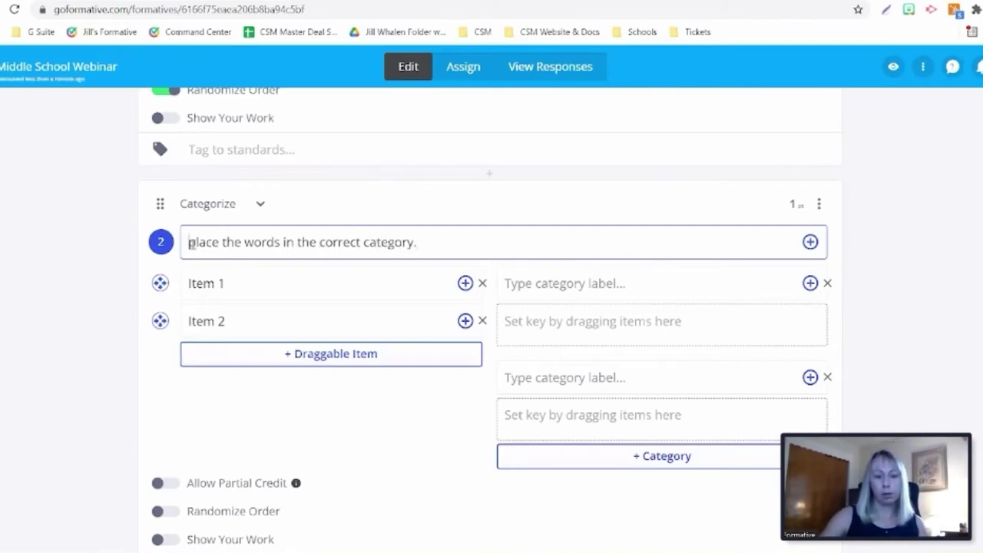
{"action": "key", "text": "super"}
{"action": "type", "text": "p"}
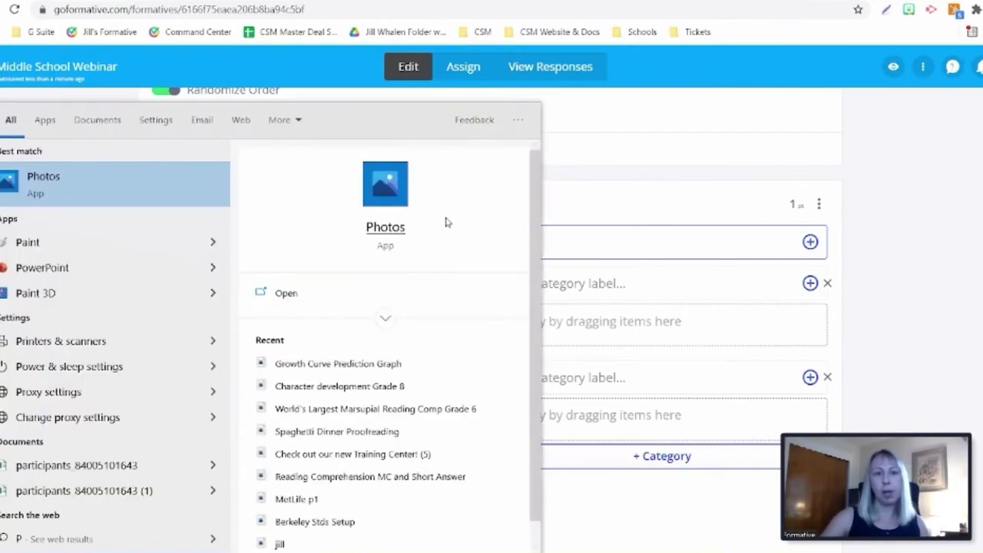
{"action": "key", "text": "Escape"}
{"action": "left_click", "coordinate": [195, 244]}
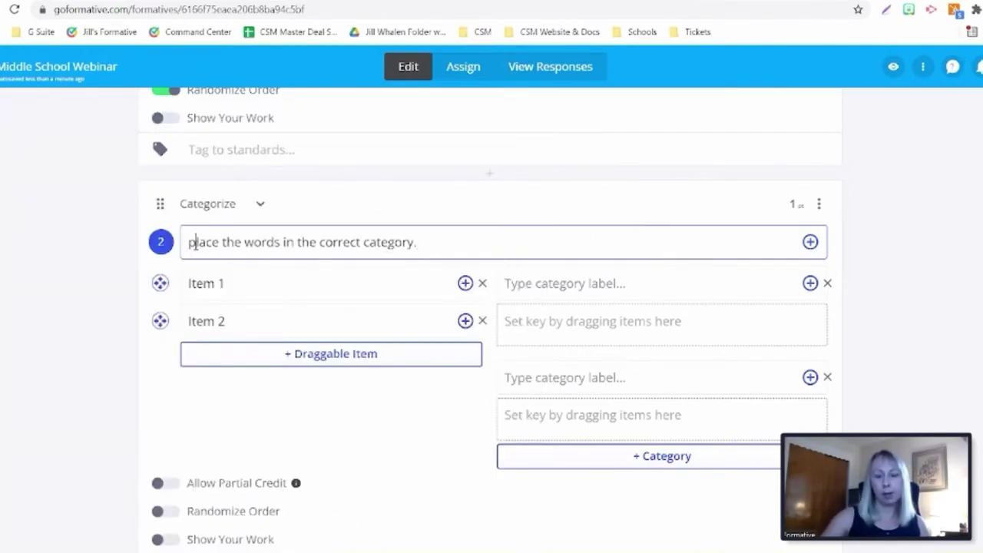
{"action": "key", "text": "BackSpace"}
{"action": "type", "text": "P"}
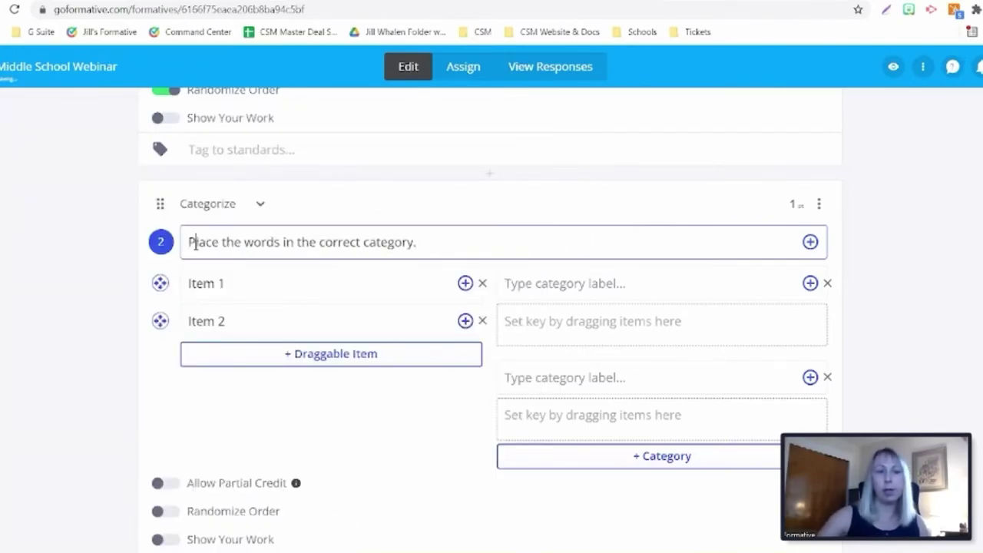
{"action": "left_click", "coordinate": [688, 285]}
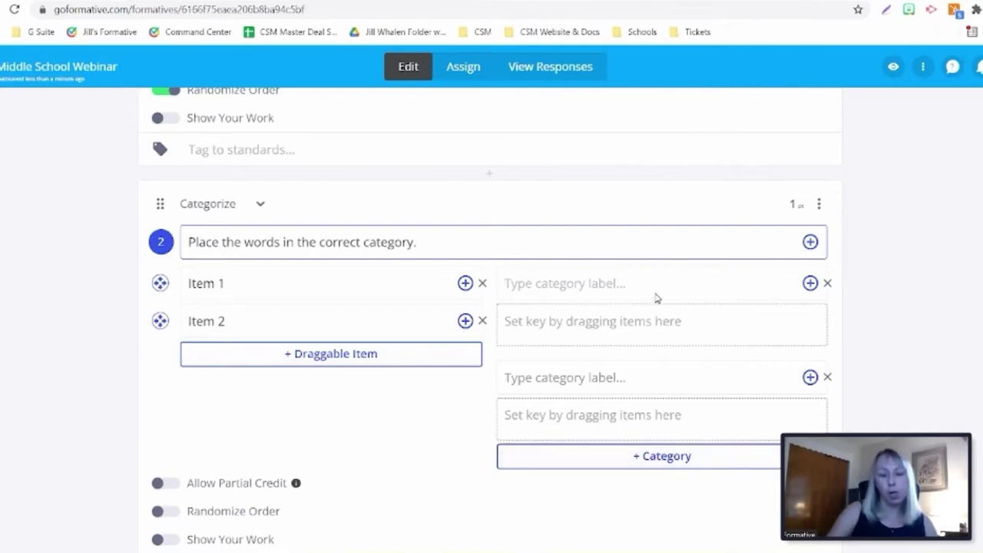
Label the categories Nouns and Verbs, and add a third category named Adjectives
{"action": "type", "text": "Nouns"}
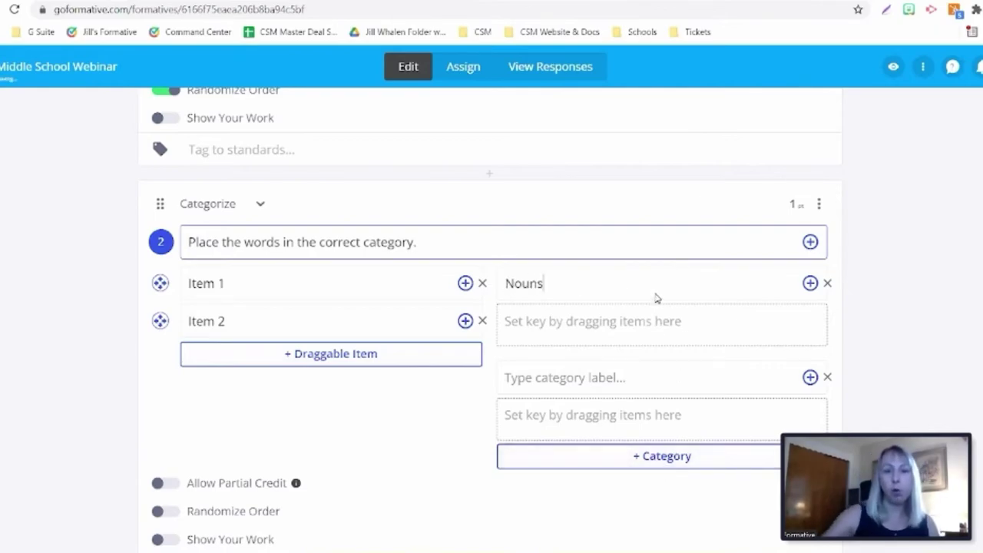
{"action": "left_click", "coordinate": [611, 377]}
{"action": "type", "text": "Verbs"}
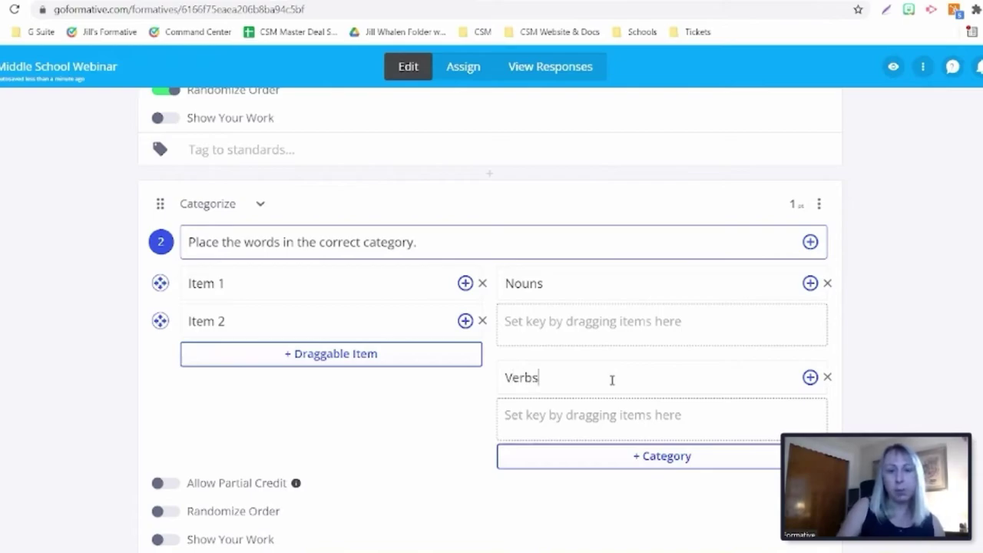
{"action": "left_click", "coordinate": [658, 470]}
{"action": "scroll", "coordinate": [657, 467], "scroll_direction": "down", "scroll_amount": 2}
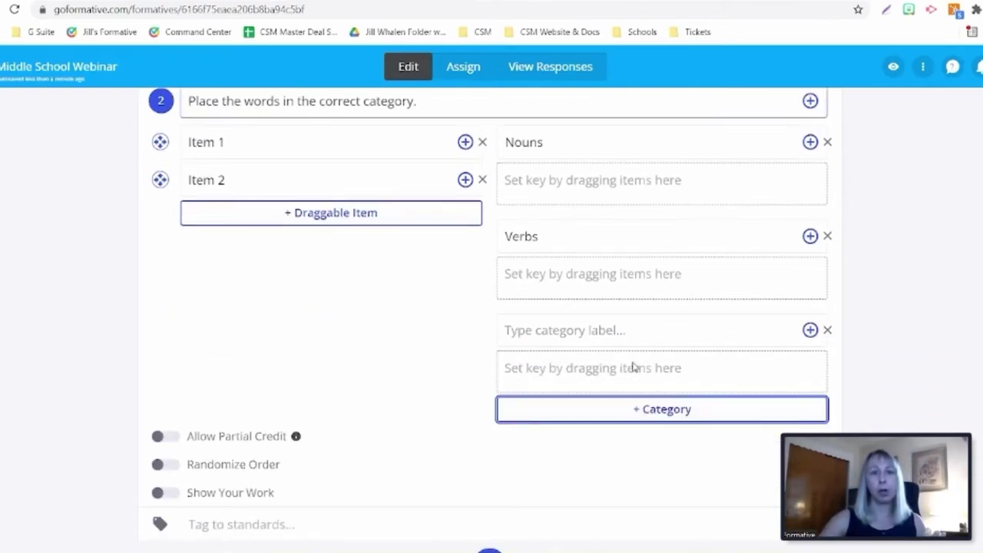
{"action": "left_click", "coordinate": [624, 331]}
{"action": "type", "text": "Adj"}
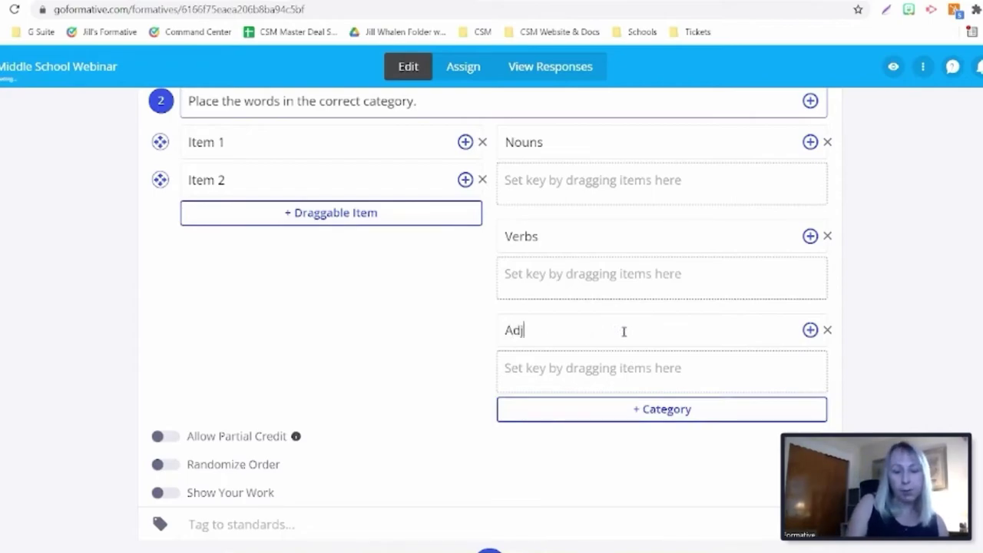
{"action": "type", "text": "ective"}
{"action": "key", "text": "BackSpace"}
{"action": "key", "text": "BackSpace"}
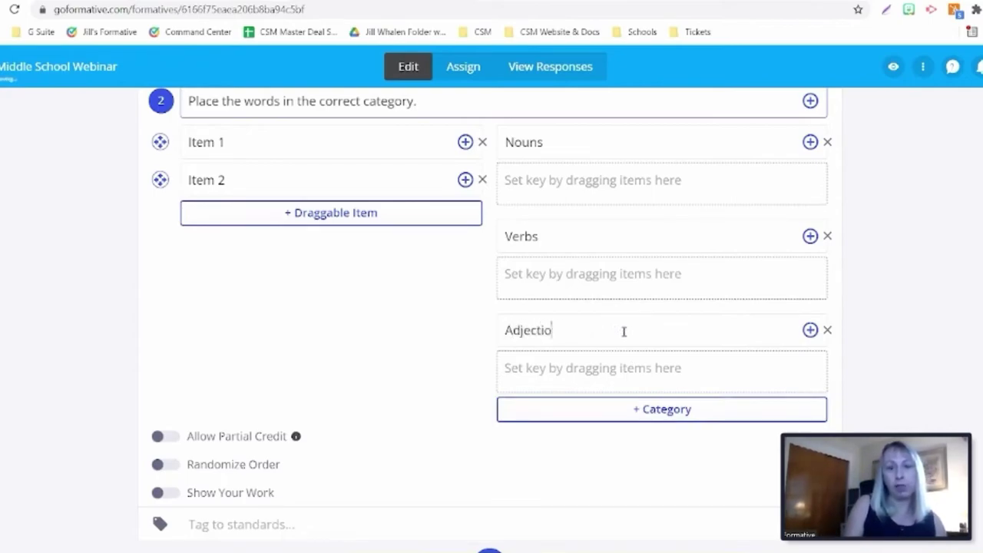
{"action": "type", "text": "ves"}
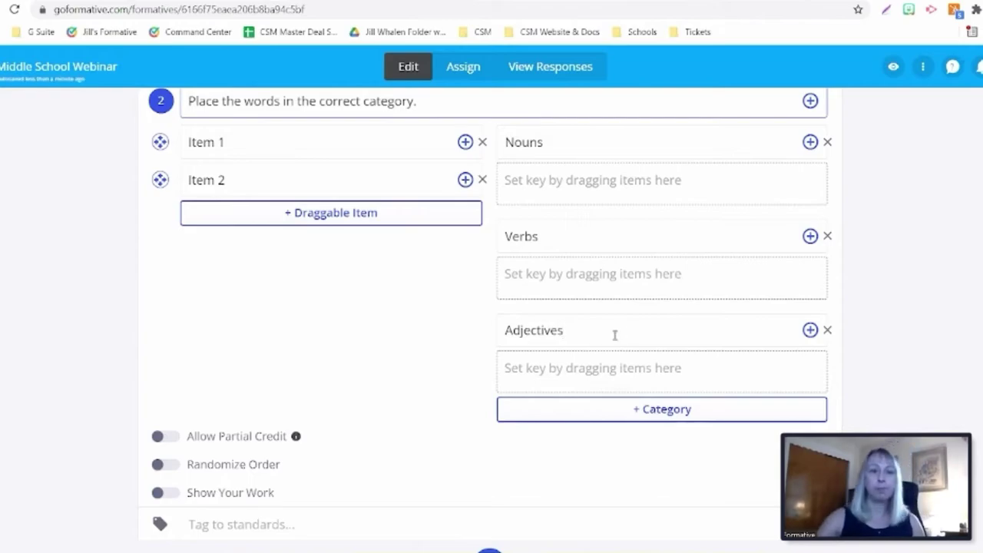
Replace Item 1 and Item 2 with arte and sentir, and add a third item amable
{"action": "scroll", "coordinate": [389, 331], "scroll_direction": "up", "scroll_amount": 1}
{"action": "left_click_drag", "start_coordinate": [229, 214], "coordinate": [176, 222]}
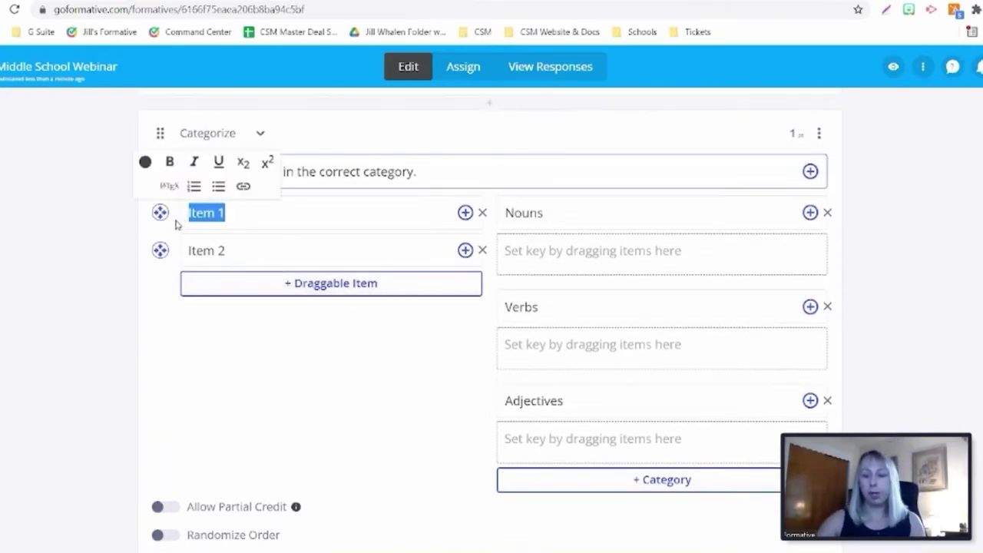
{"action": "key", "text": "BackSpace"}
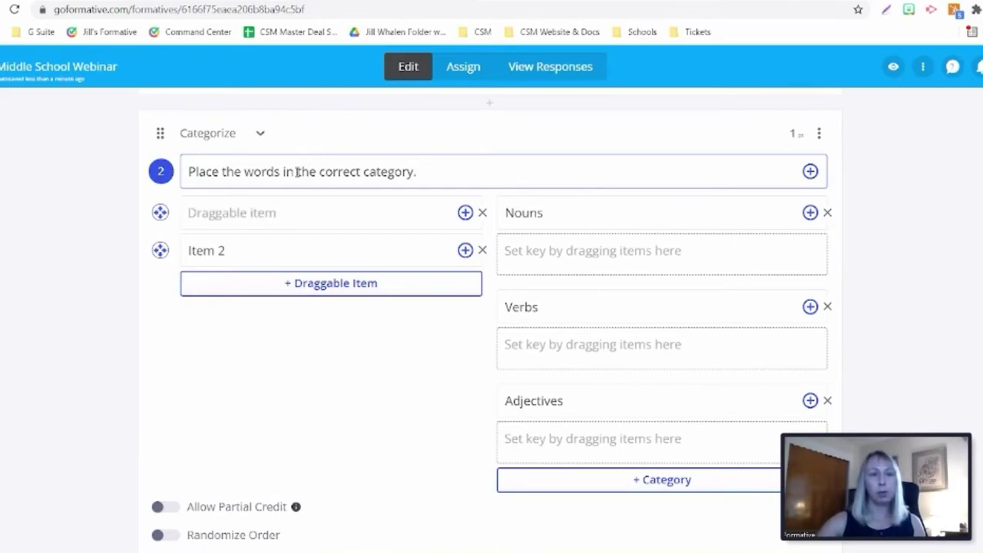
{"action": "type", "text": "arte"}
{"action": "left_click_drag", "start_coordinate": [274, 258], "coordinate": [186, 260]}
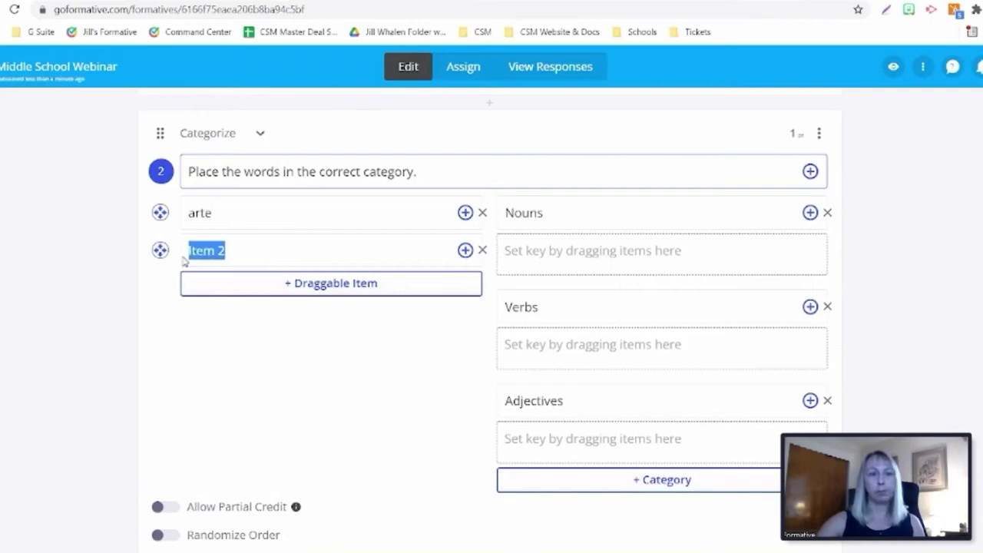
{"action": "key", "text": "BackSpace"}
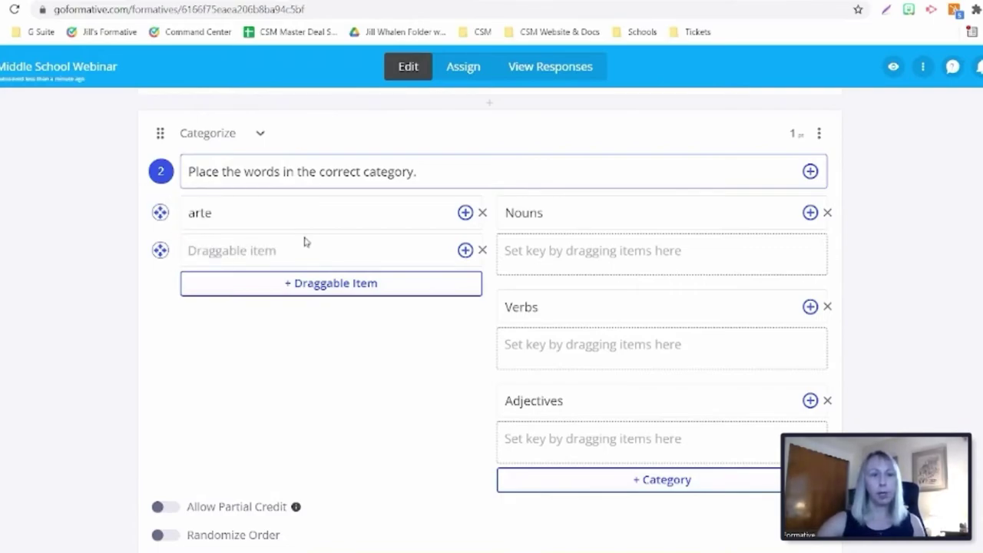
{"action": "type", "text": "sentir"}
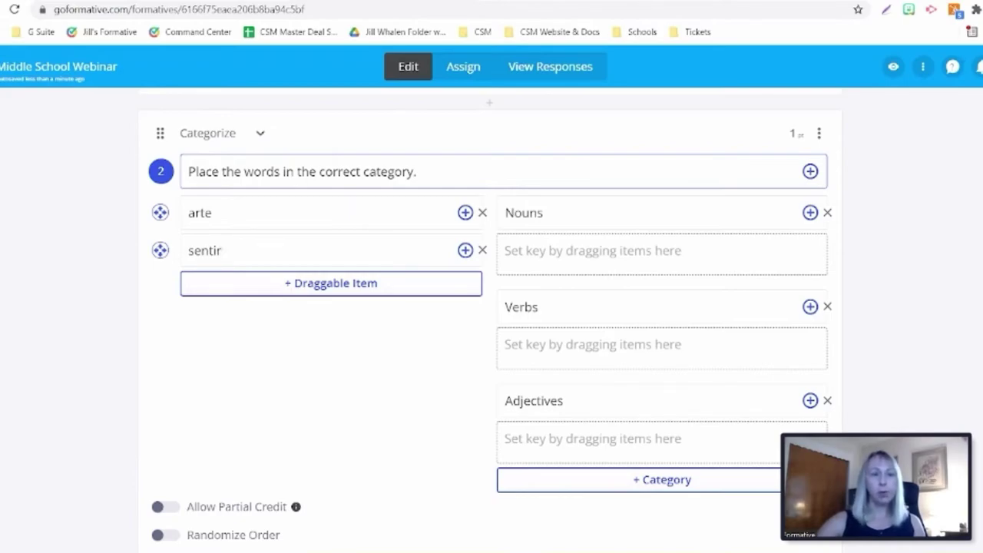
{"action": "left_click", "coordinate": [264, 283]}
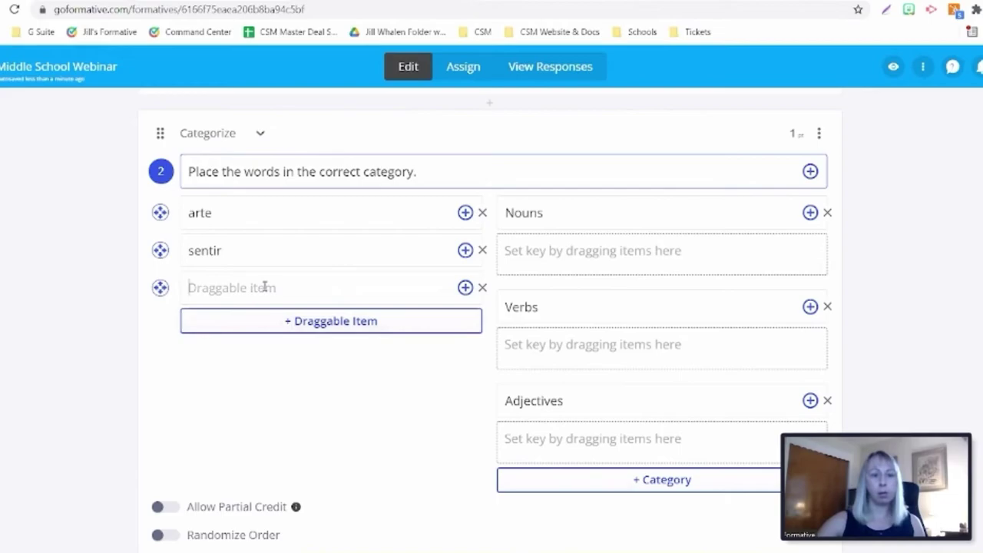
{"action": "type", "text": "amable"}
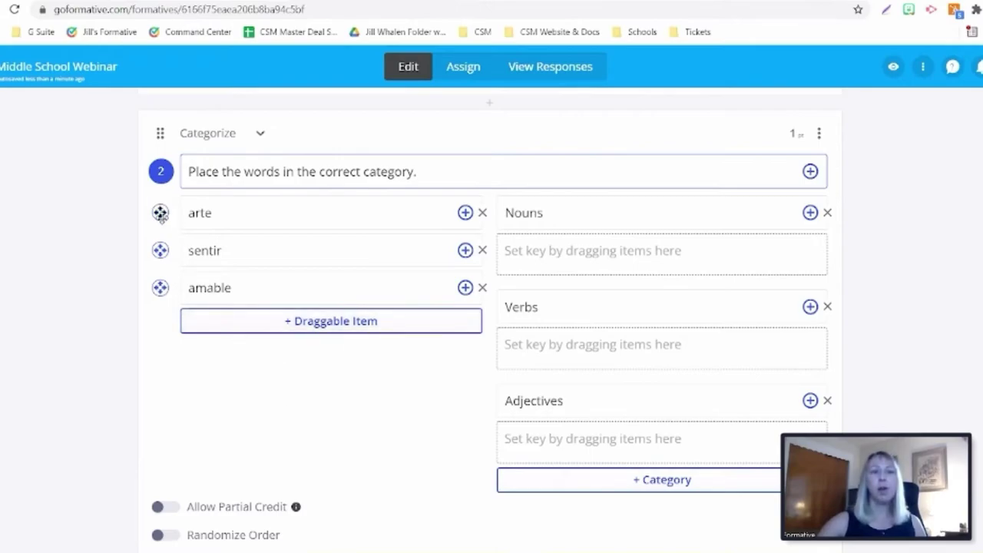
Drag arte into the Nouns key, sentir into Verbs and amable into Adjectives
{"action": "left_click_drag", "start_coordinate": [159, 213], "coordinate": [532, 253]}
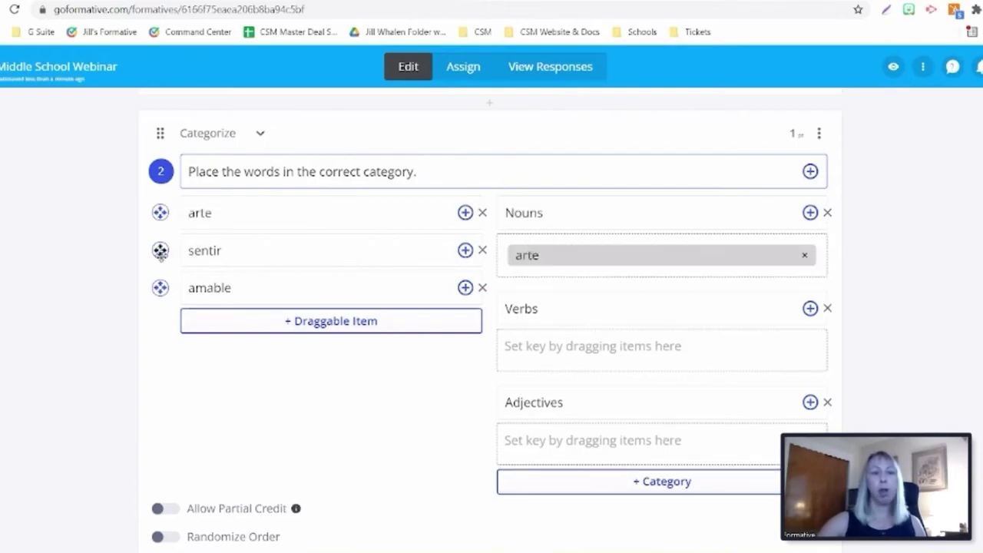
{"action": "left_click_drag", "start_coordinate": [160, 250], "coordinate": [521, 360]}
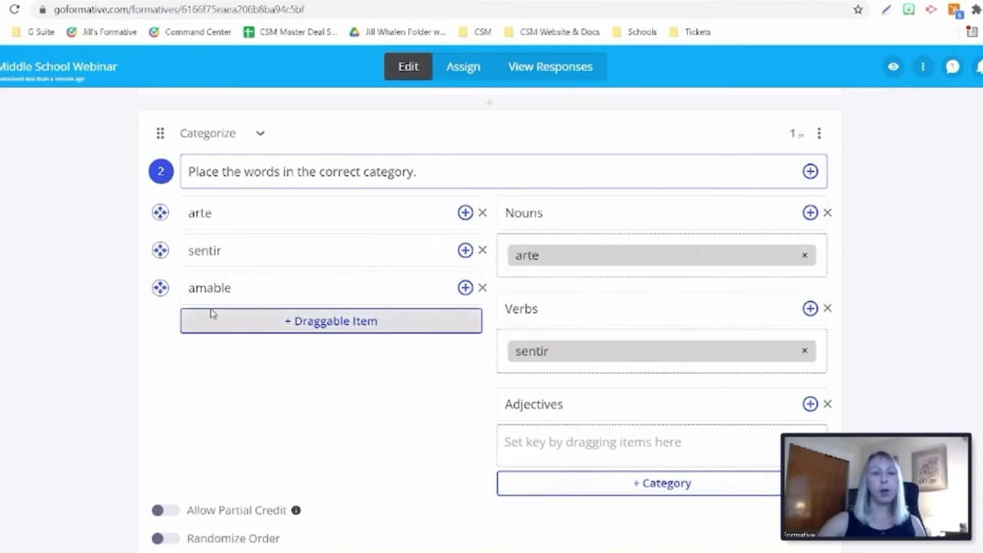
{"action": "left_click_drag", "start_coordinate": [160, 288], "coordinate": [569, 434]}
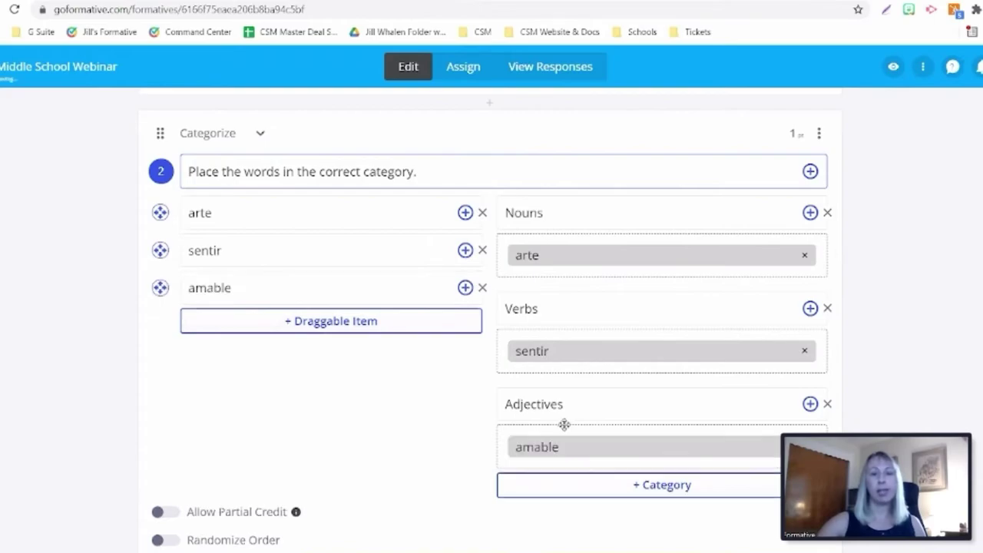
{"action": "scroll", "coordinate": [340, 367], "scroll_direction": "down", "scroll_amount": 1}
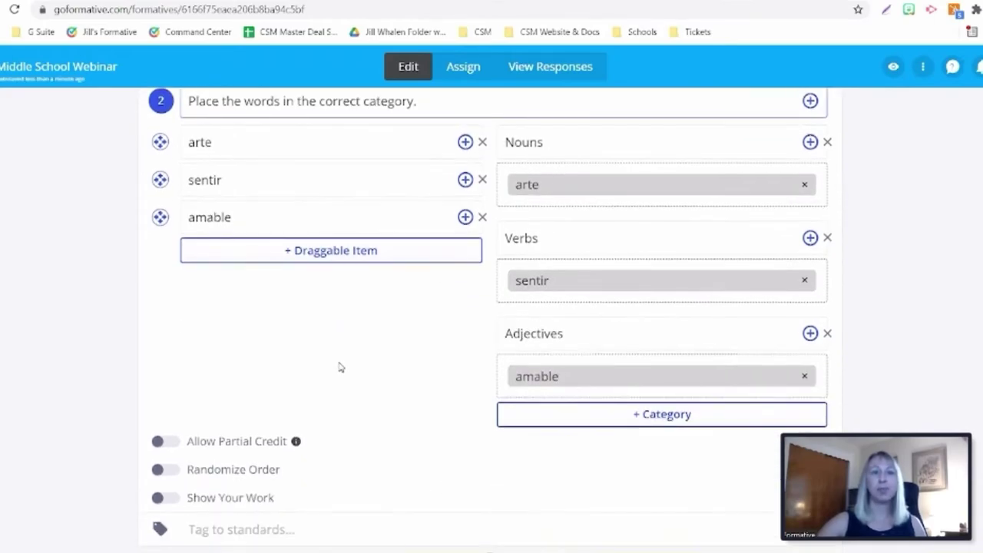
{"action": "left_click", "coordinate": [172, 472]}
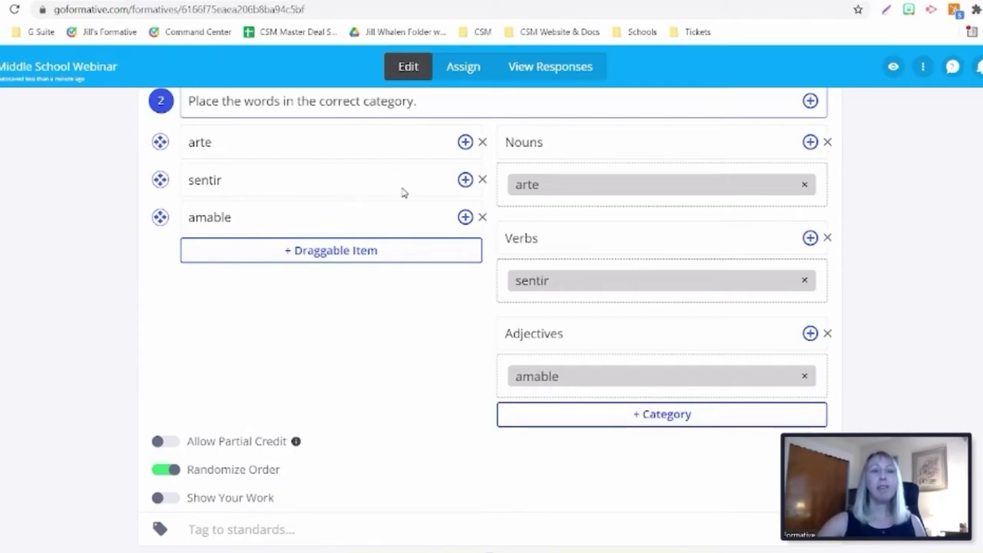
{"action": "scroll", "coordinate": [400, 242], "scroll_direction": "up", "scroll_amount": 1}
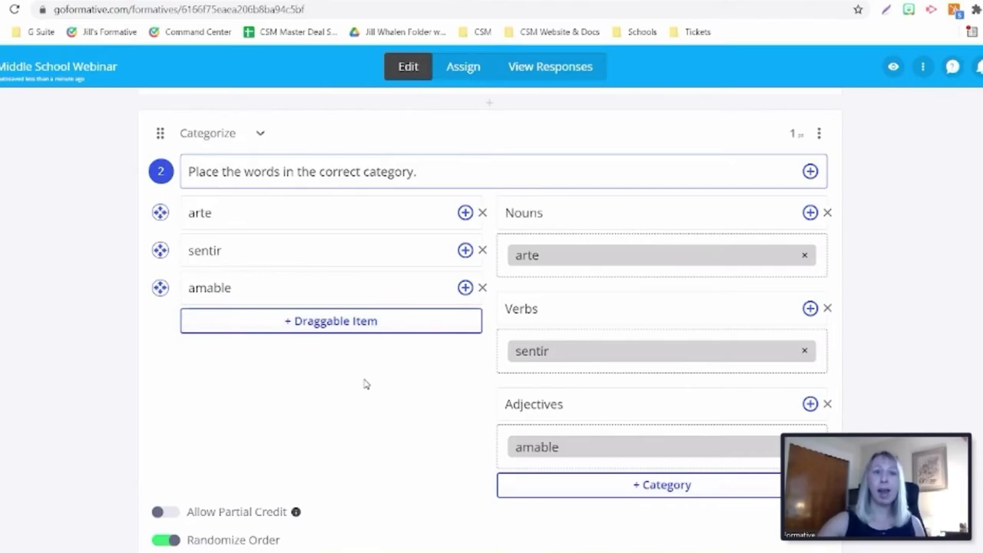
{"action": "scroll", "coordinate": [364, 384], "scroll_direction": "down", "scroll_amount": 1}
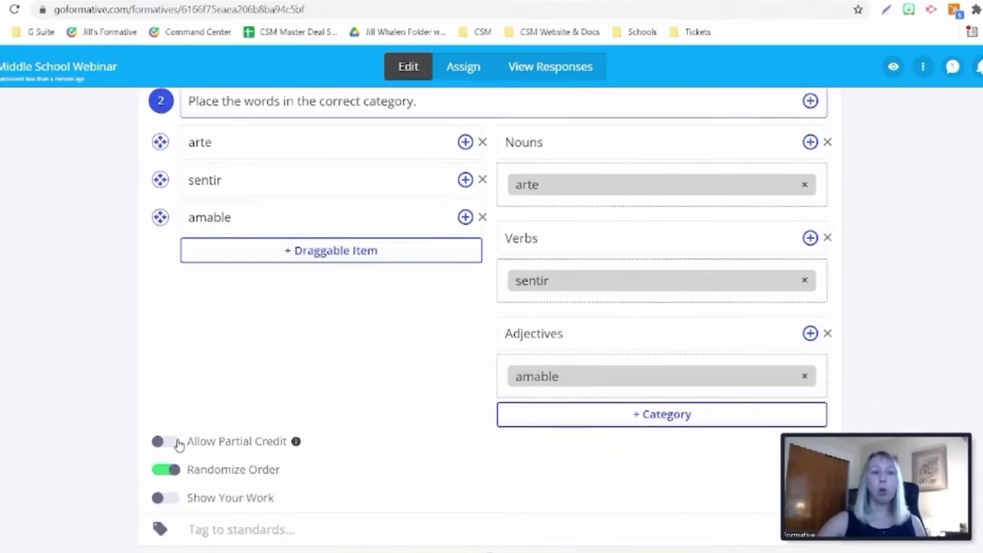
{"action": "left_click", "coordinate": [178, 443]}
{"action": "scroll", "coordinate": [298, 394], "scroll_direction": "up", "scroll_amount": 1}
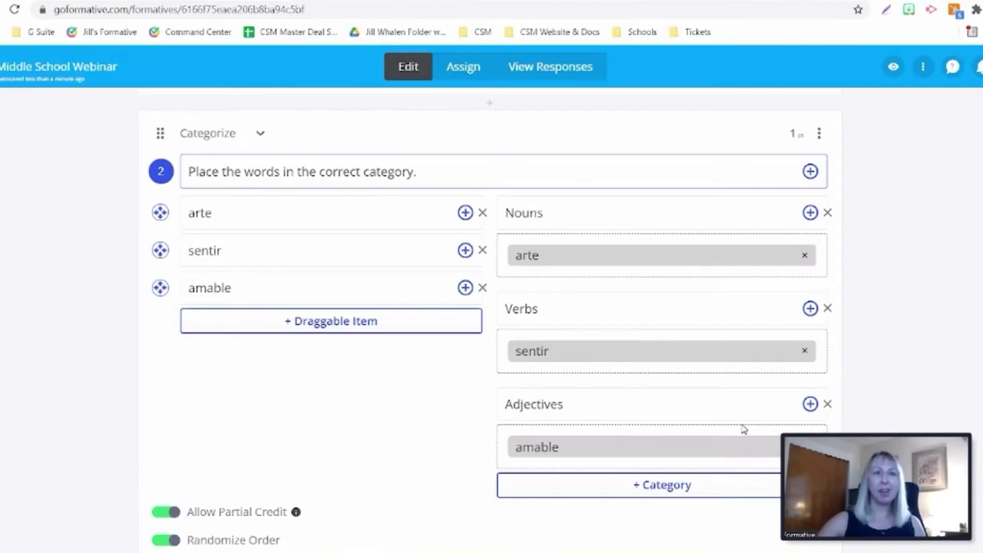
{"action": "scroll", "coordinate": [461, 439], "scroll_direction": "down", "scroll_amount": 2}
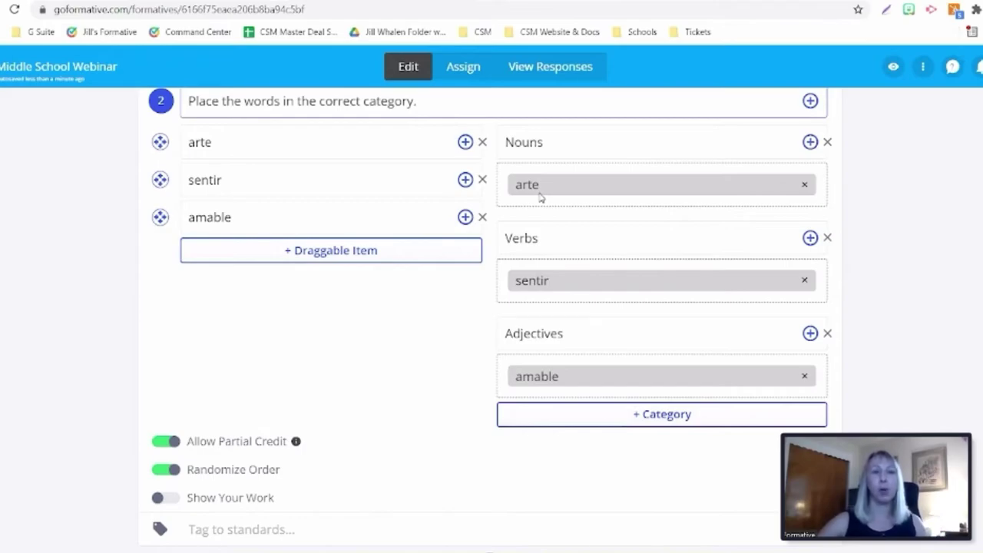
{"action": "scroll", "coordinate": [544, 201], "scroll_direction": "down", "scroll_amount": 2}
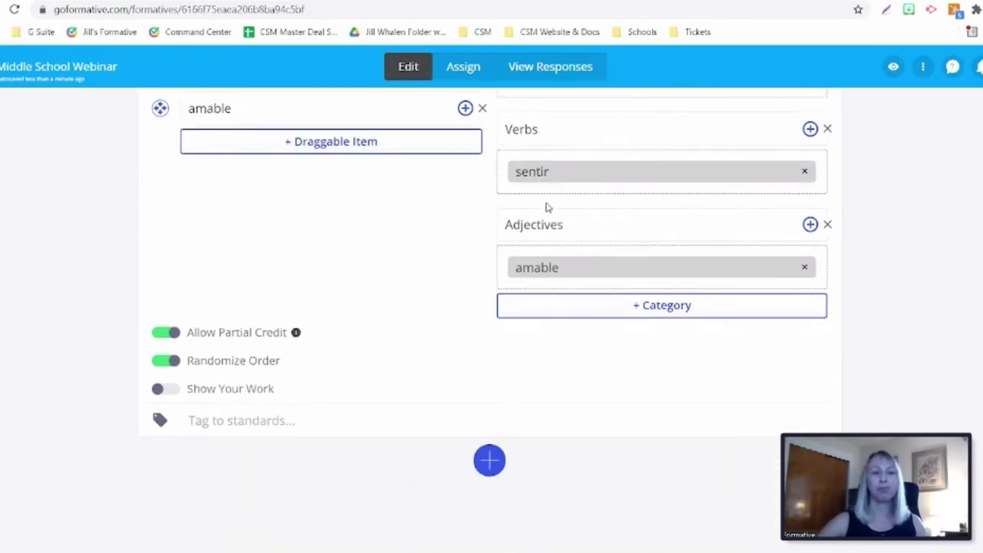
Add a Multiple Selection question and paste 'Which of the following are written in scientific notation?'
{"action": "left_click", "coordinate": [490, 462]}
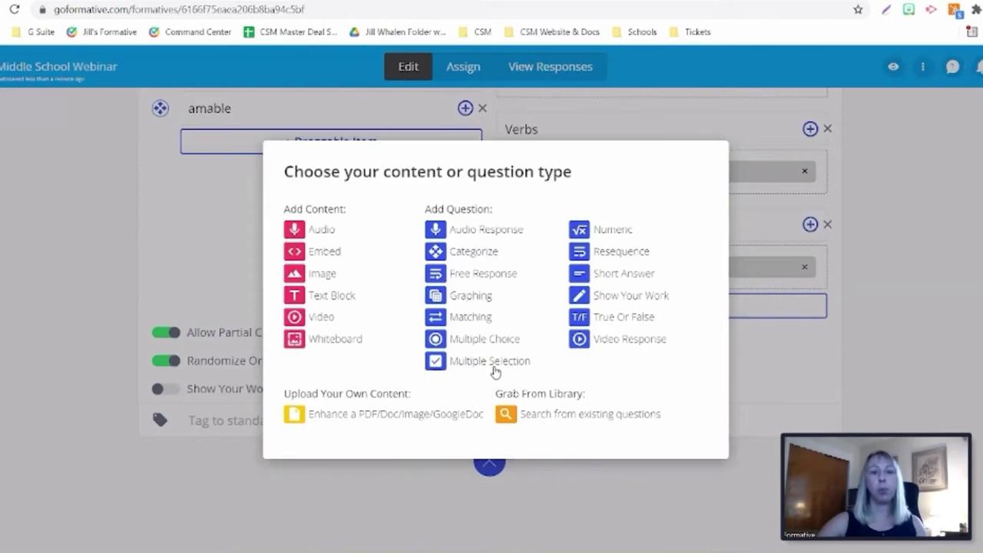
{"action": "left_click", "coordinate": [495, 369]}
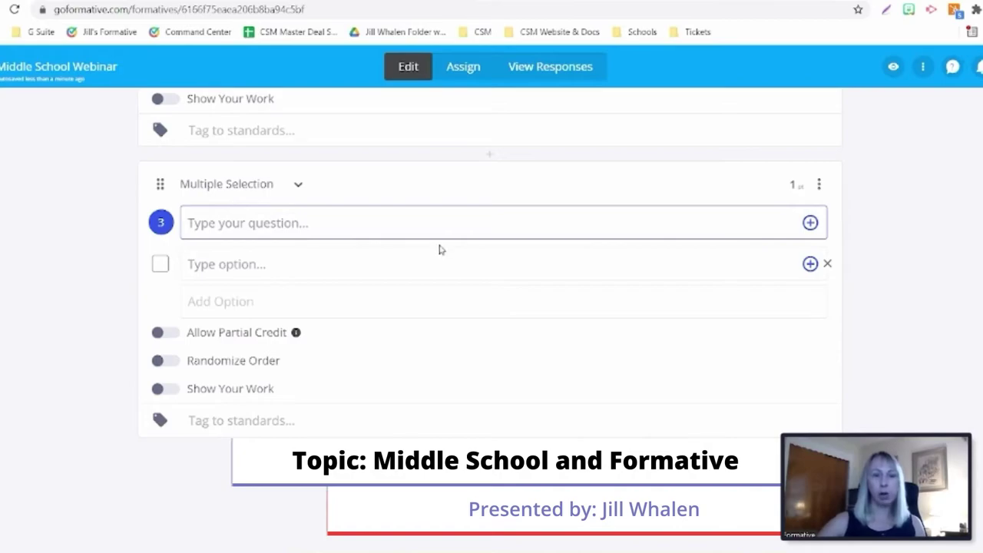
{"action": "type", "text": "Which of the following are written in scientific notation?"}
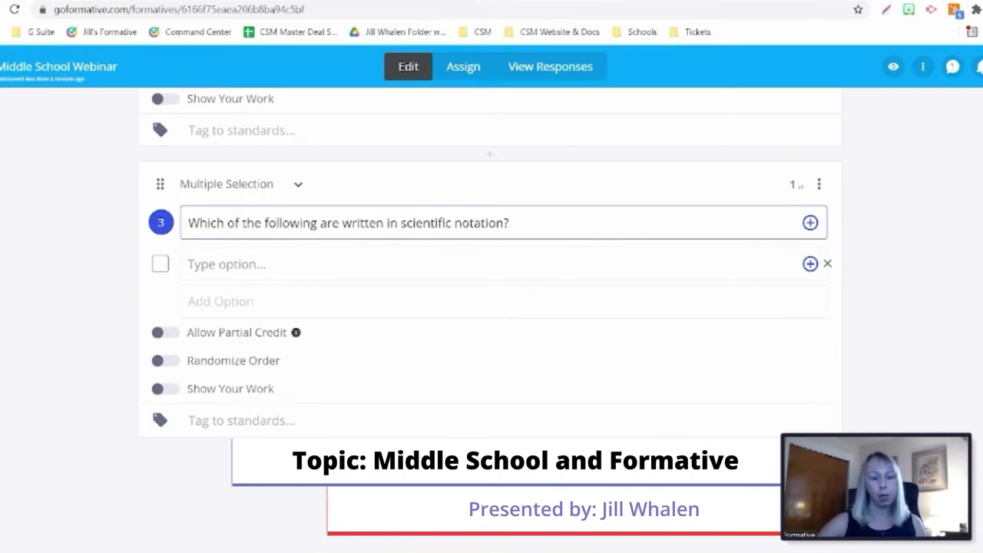
Enter the options 0.00001276, 4.7 x 108, 30.000 and 60.25 x 1022
{"action": "left_click", "coordinate": [302, 263]}
{"action": "type", "text": "0.00001276"}
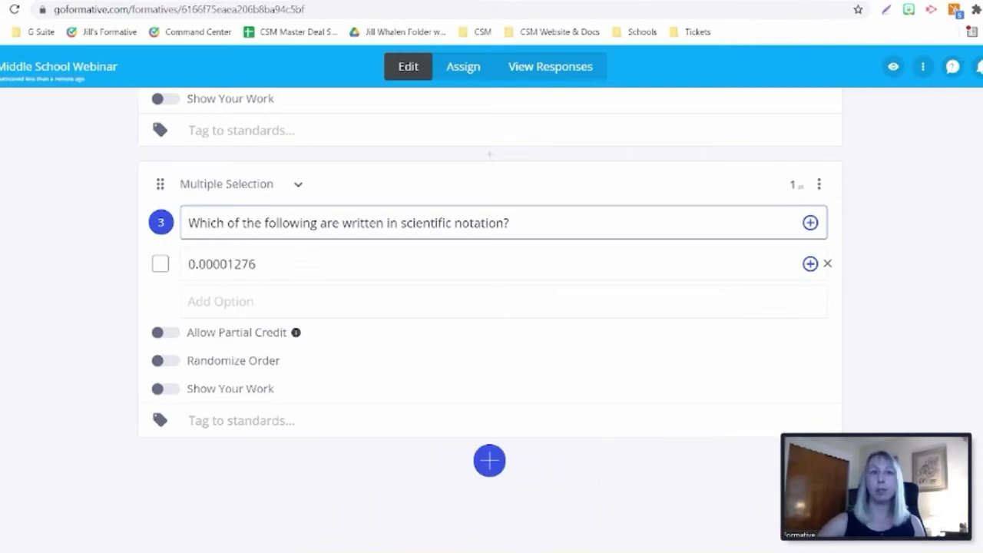
{"action": "left_click", "coordinate": [297, 299]}
{"action": "type", "text": "4.7 x 108"}
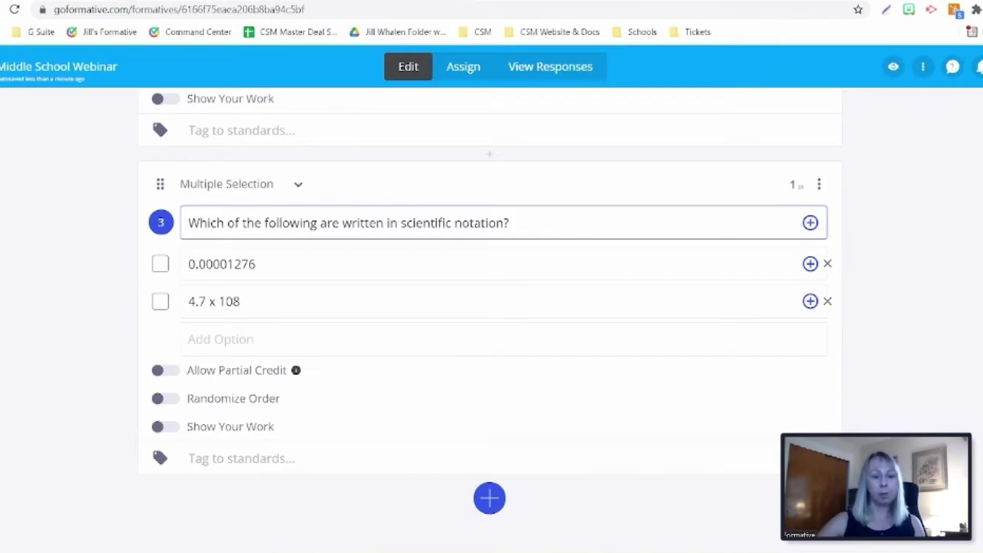
{"action": "left_click", "coordinate": [220, 339]}
{"action": "type", "text": "30.000"}
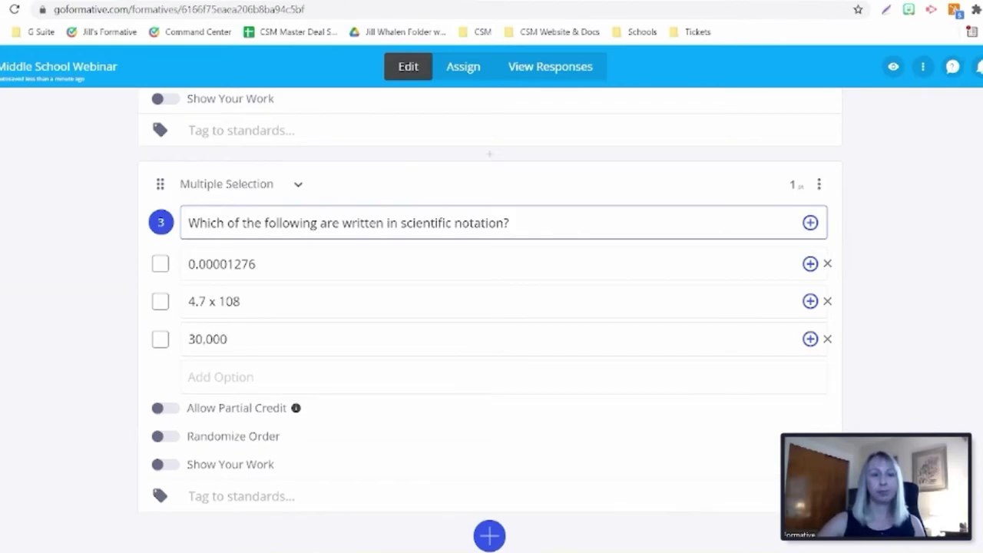
{"action": "left_click", "coordinate": [215, 380]}
{"action": "type", "text": "60.25 x 1022"}
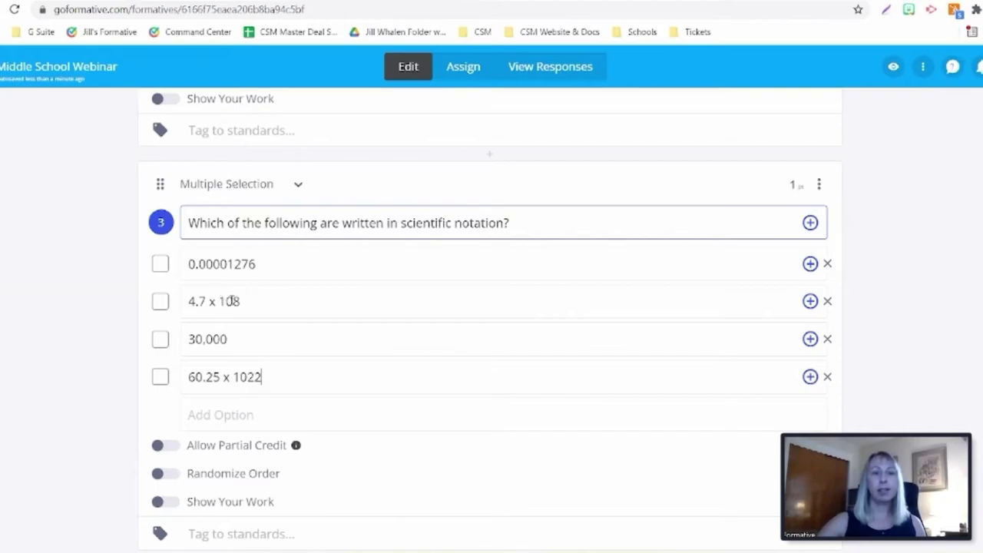
Superscript the 8 and the 22 so the options read 4.7 x 10⁸ and 60.25 x 10²²
{"action": "left_click_drag", "start_coordinate": [235, 301], "coordinate": [240, 301]}
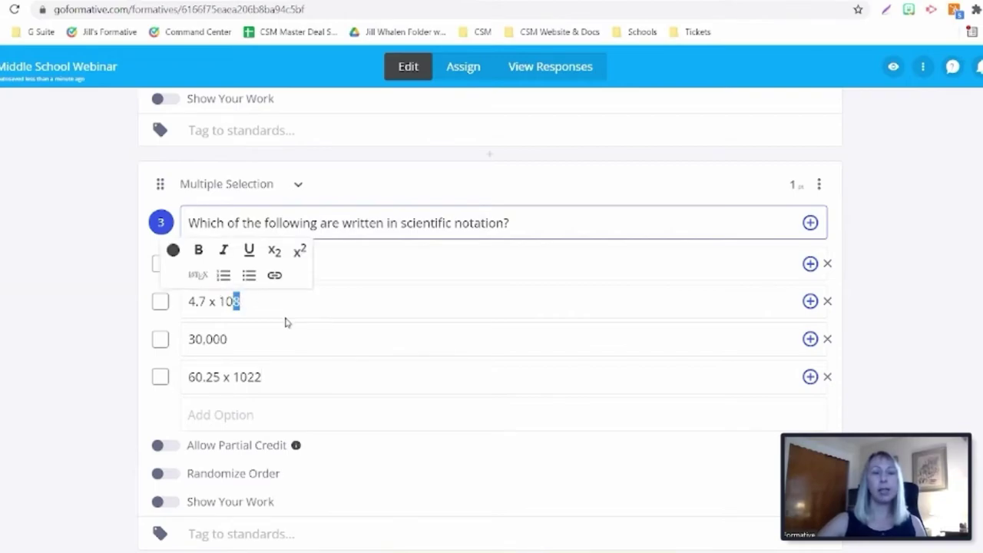
{"action": "left_click", "coordinate": [300, 252]}
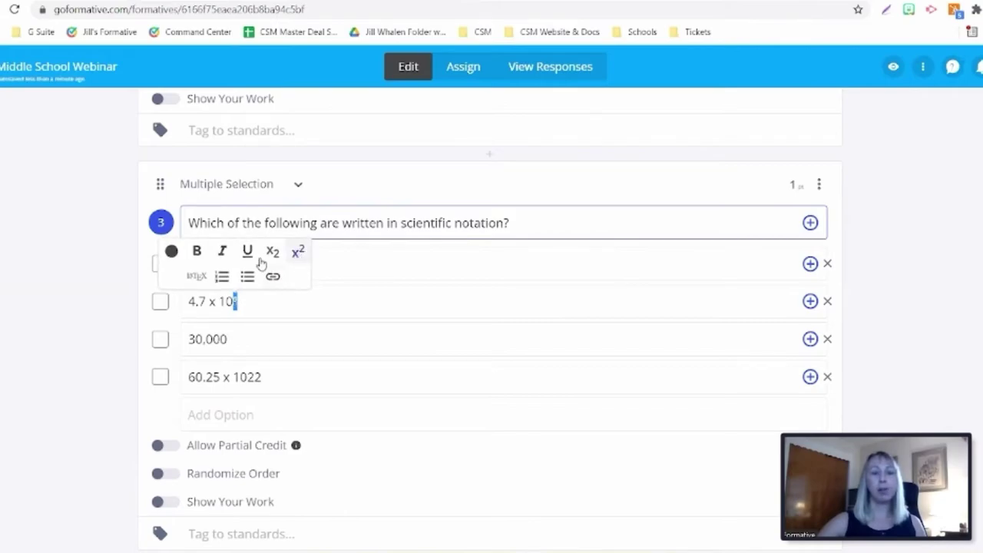
{"action": "left_click", "coordinate": [327, 321]}
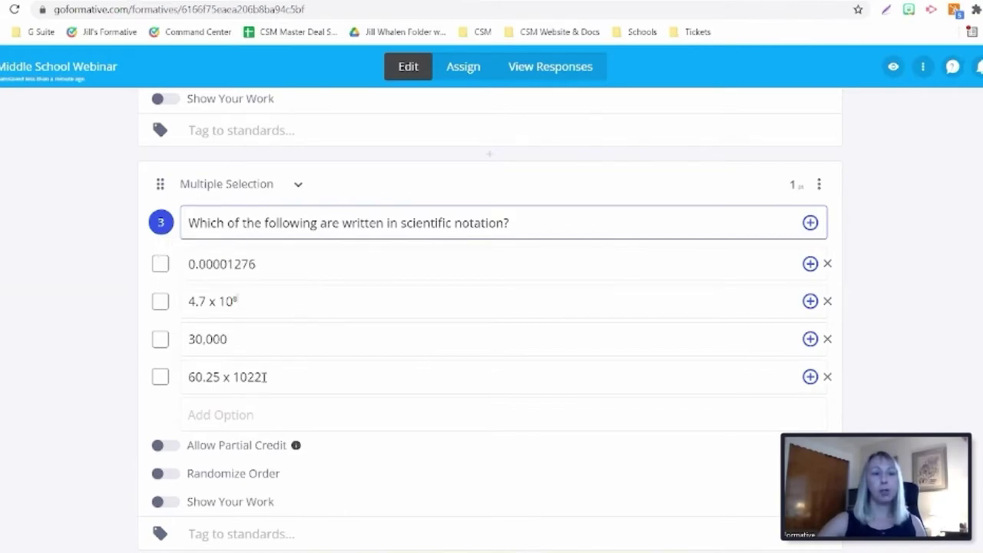
{"action": "left_click_drag", "start_coordinate": [262, 376], "coordinate": [247, 376]}
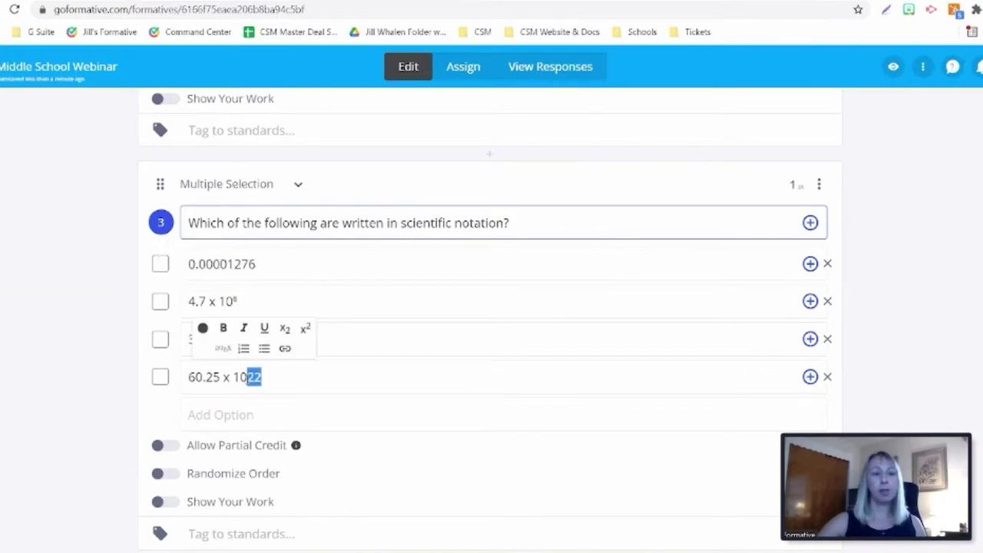
{"action": "left_click", "coordinate": [305, 328]}
{"action": "left_click", "coordinate": [336, 370]}
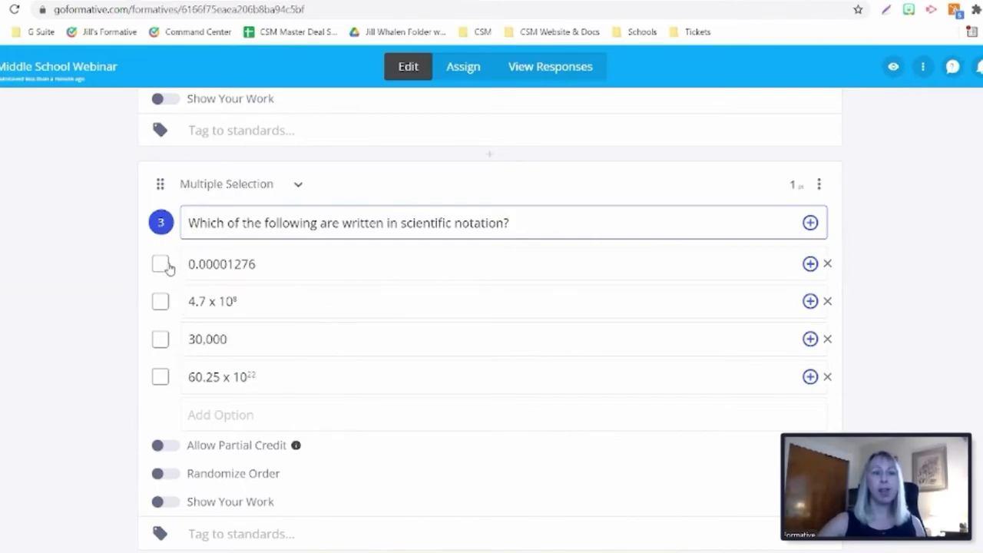
{"action": "scroll", "coordinate": [158, 331], "scroll_direction": "up", "scroll_amount": 10}
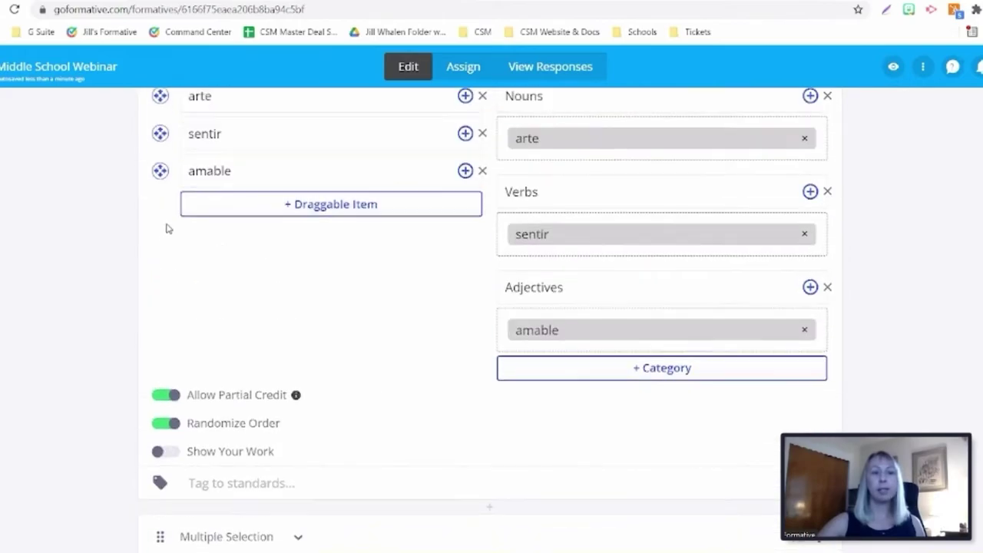
Mark 4.7 x 10⁸ and 60.25 x 10²² correct, then enable Randomize Order and Allow Partial Credit
{"action": "scroll", "coordinate": [160, 201], "scroll_direction": "up", "scroll_amount": 2}
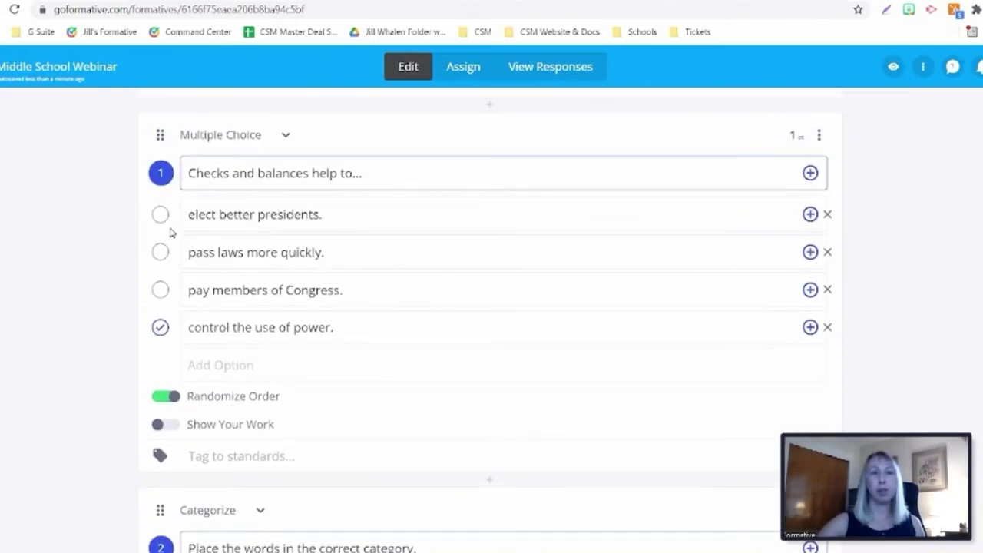
{"action": "scroll", "coordinate": [170, 264], "scroll_direction": "down", "scroll_amount": 10}
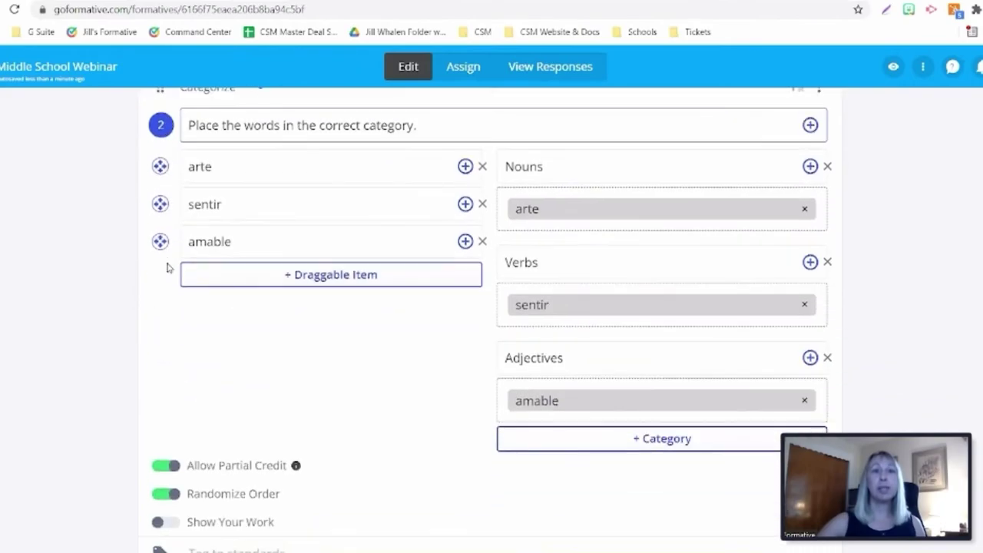
{"action": "scroll", "coordinate": [166, 270], "scroll_direction": "down", "scroll_amount": 2}
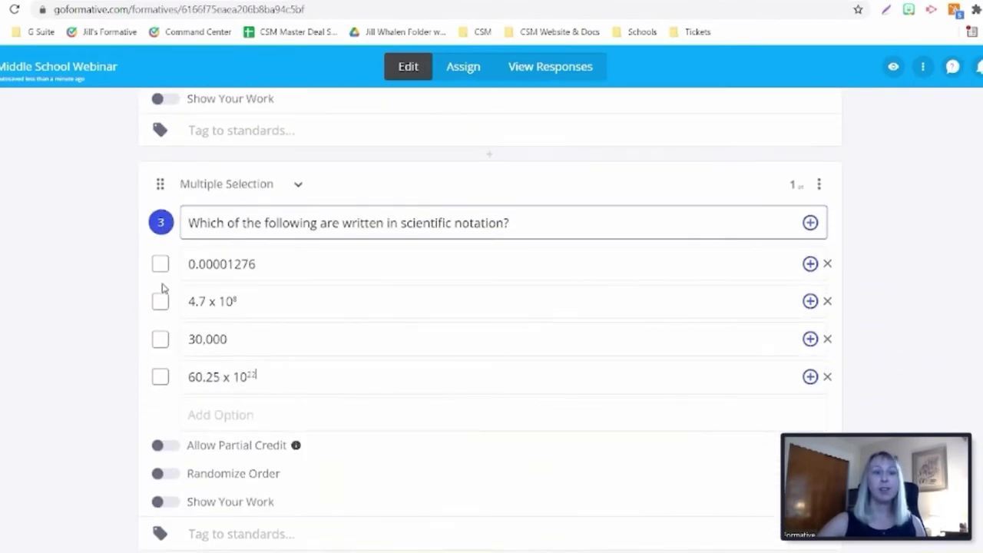
{"action": "left_click", "coordinate": [160, 301]}
{"action": "left_click", "coordinate": [159, 380]}
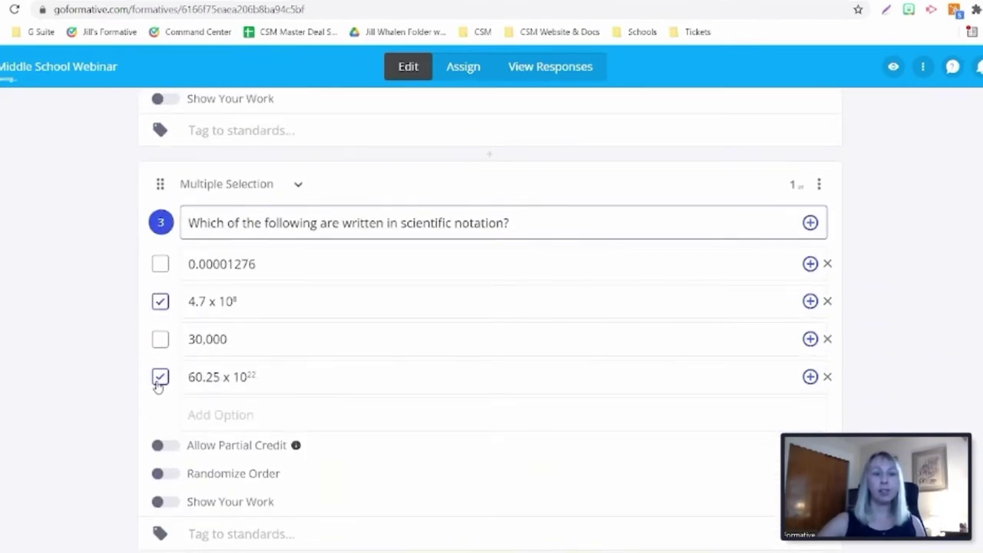
{"action": "scroll", "coordinate": [156, 388], "scroll_direction": "down", "scroll_amount": 1}
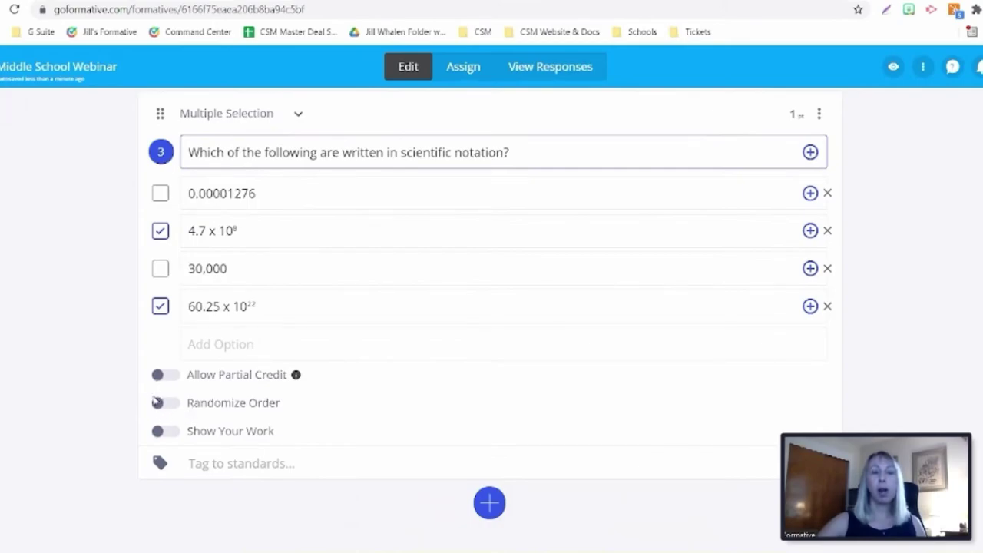
{"action": "left_click", "coordinate": [170, 404]}
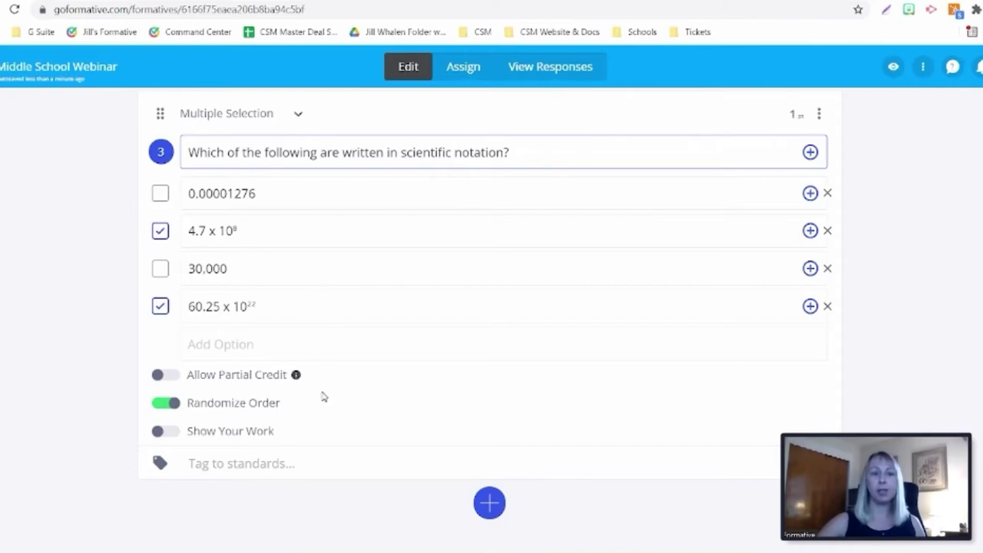
{"action": "left_click", "coordinate": [171, 376]}
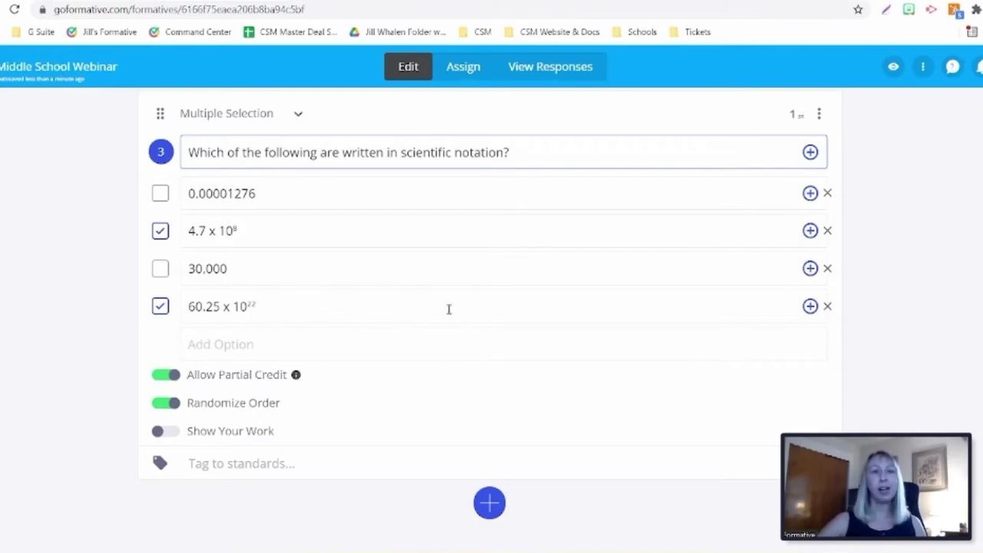
Assign the formative to the Living Environment class and expand Optional Settings
{"action": "left_click", "coordinate": [466, 69]}
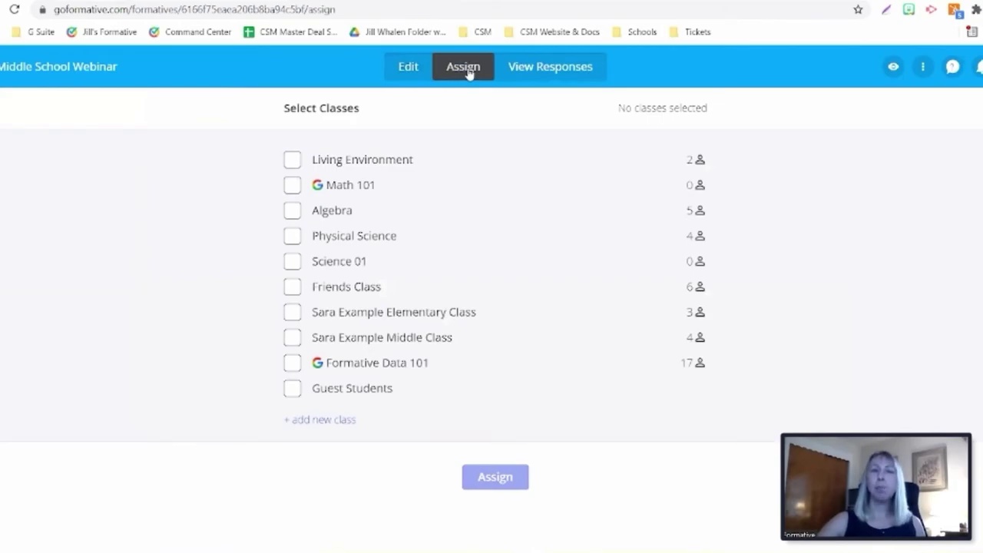
{"action": "left_click", "coordinate": [295, 162]}
{"action": "scroll", "coordinate": [298, 176], "scroll_direction": "down", "scroll_amount": 2}
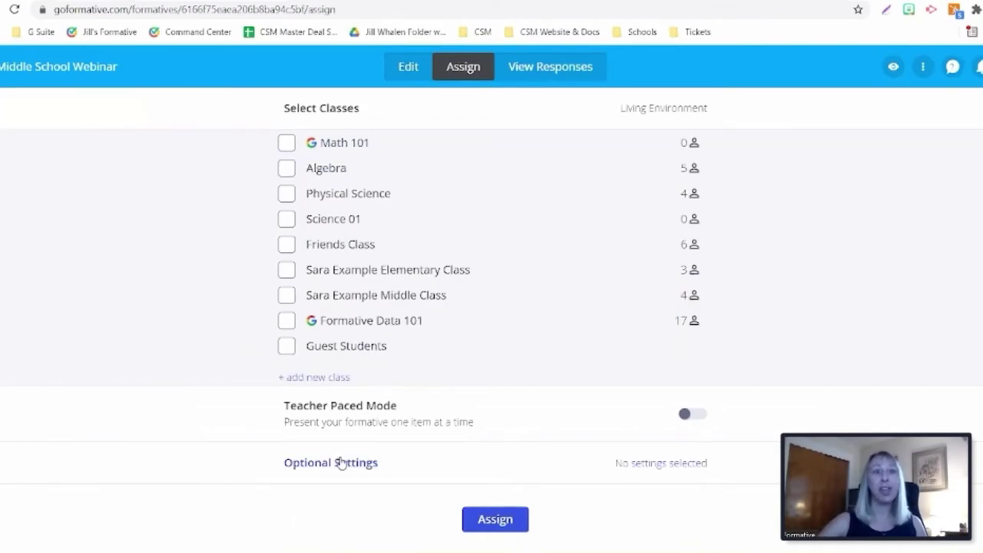
{"action": "left_click", "coordinate": [342, 462]}
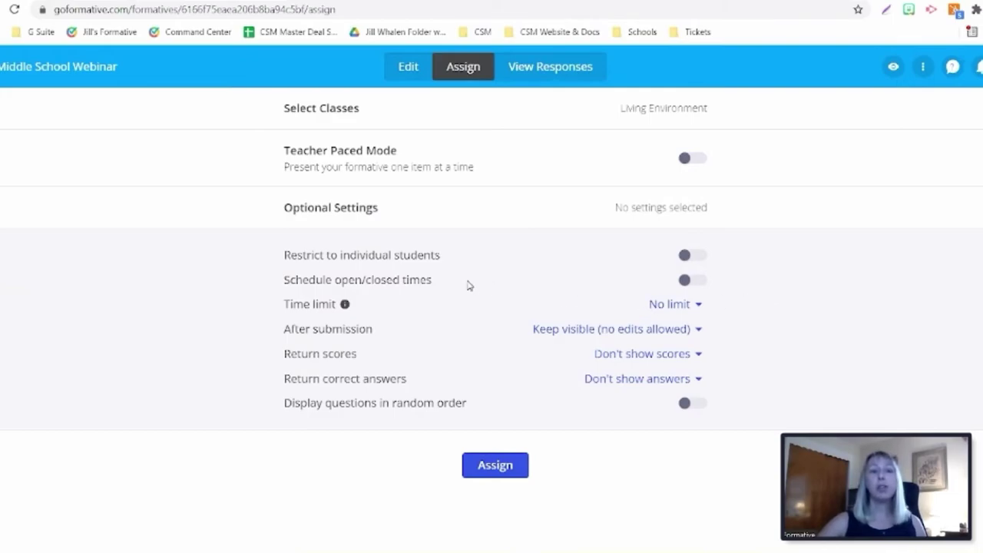
Check the scheduling calendars and after-submission options, keeping opening Today at 11:20 AM with no close time
{"action": "left_click", "coordinate": [696, 281]}
{"action": "left_click", "coordinate": [412, 308]}
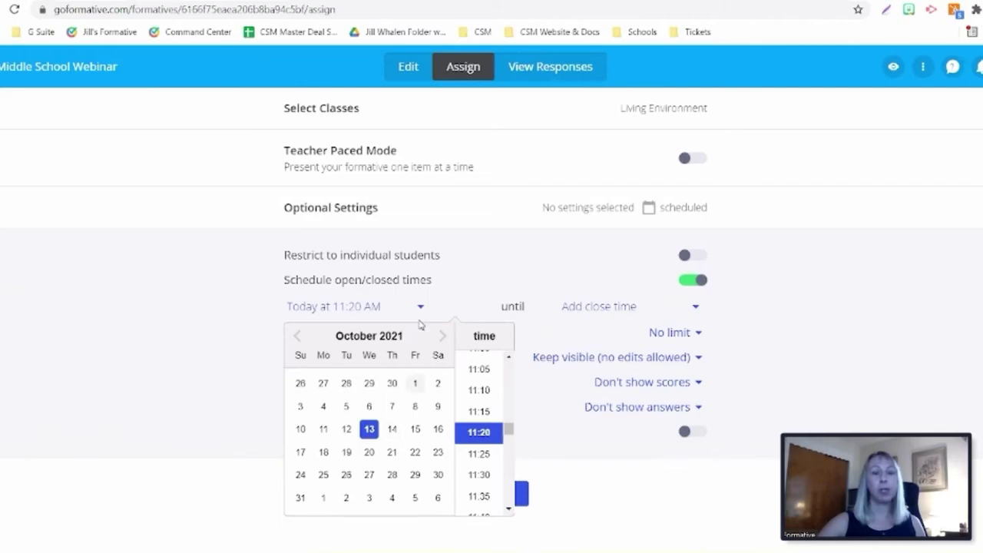
{"action": "left_click", "coordinate": [695, 307]}
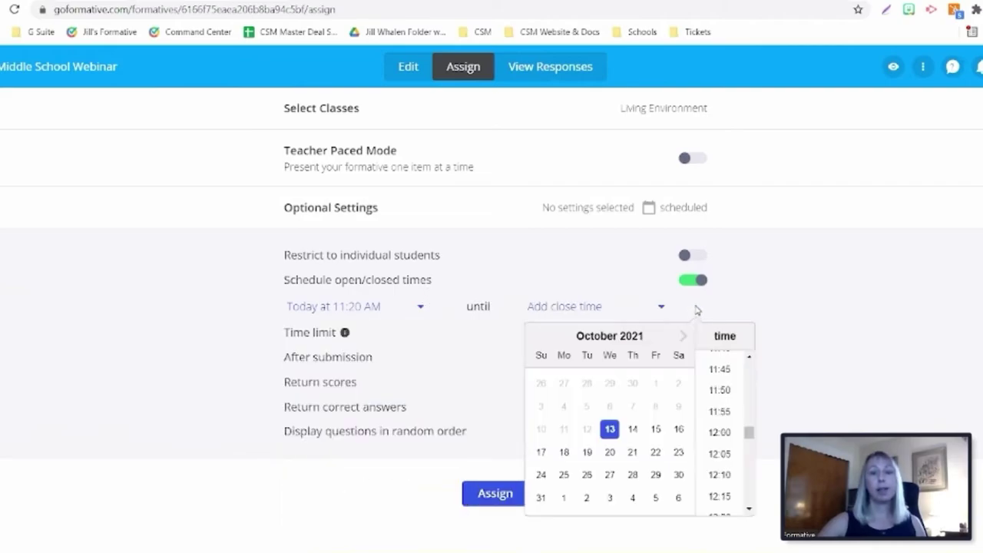
{"action": "left_click", "coordinate": [765, 308]}
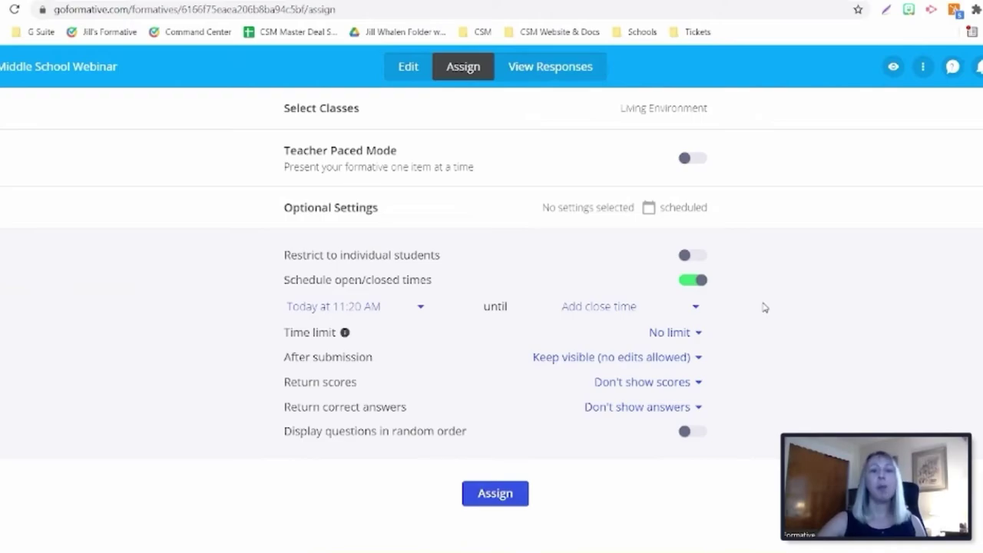
{"action": "left_click", "coordinate": [700, 361]}
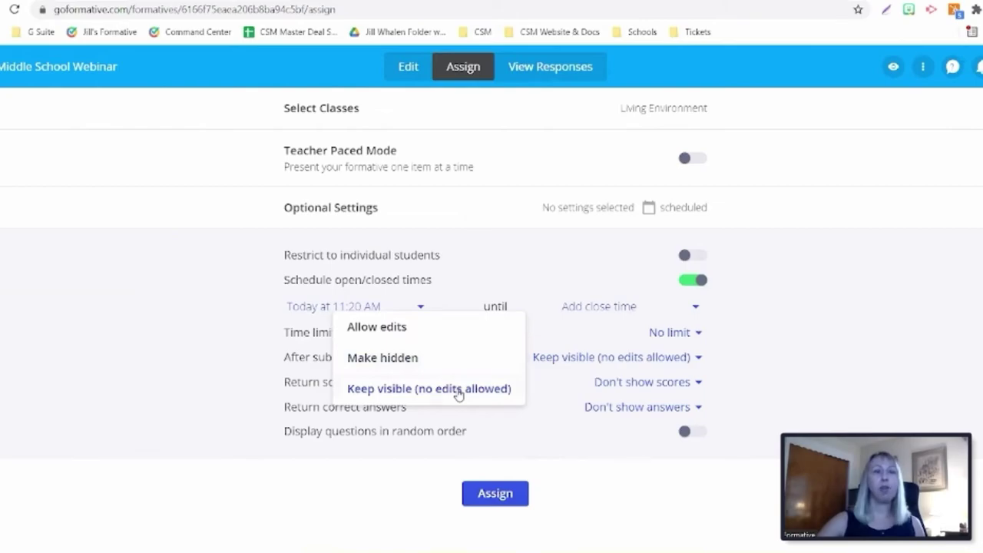
{"action": "left_click", "coordinate": [860, 341]}
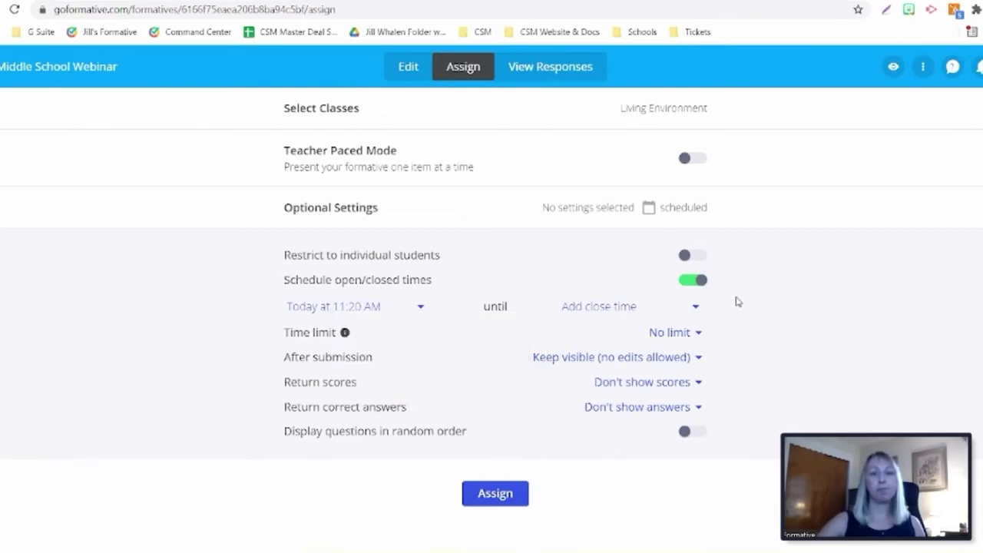
Turn off scheduled open/closed times and turn on displaying questions in random order
{"action": "left_click", "coordinate": [685, 283]}
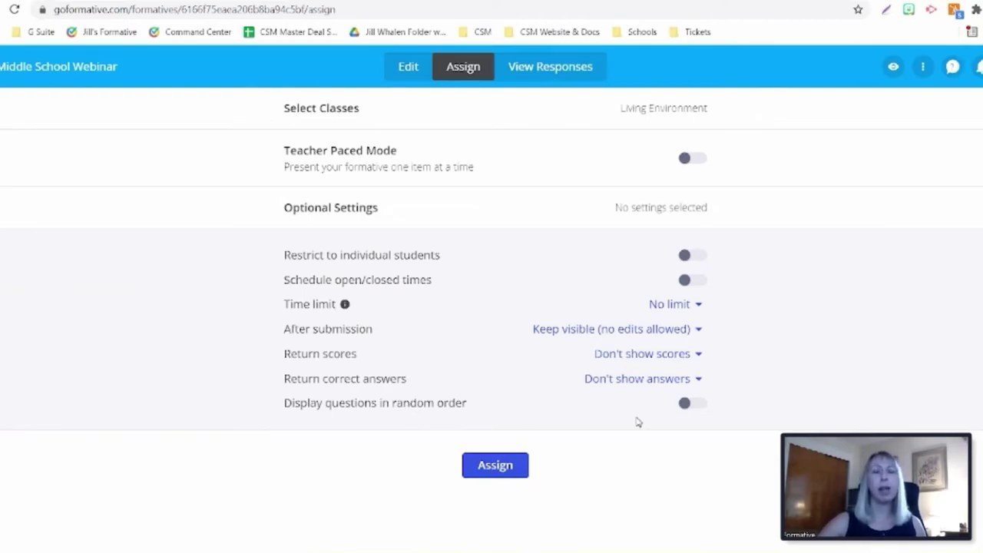
{"action": "left_click", "coordinate": [702, 405]}
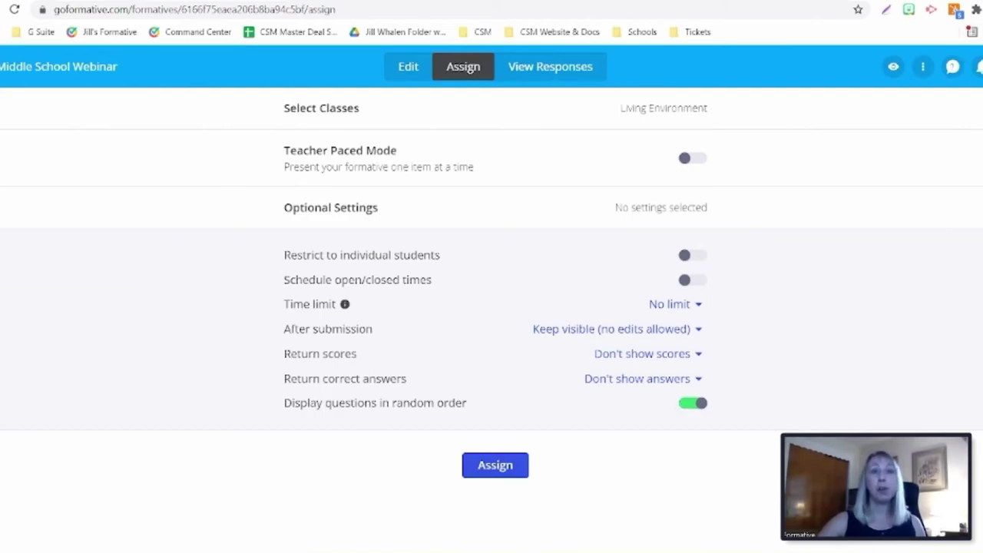
Open profile settings to review score thresholds 90–100, 85–89, 65–84, 0–64 and default point value 1
{"action": "left_click", "coordinate": [979, 67]}
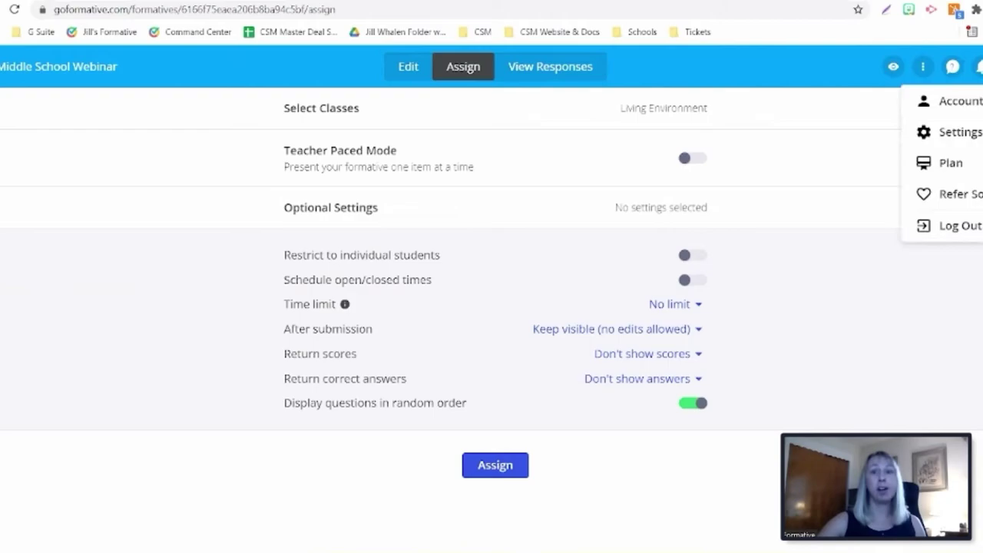
{"action": "left_click", "coordinate": [952, 133]}
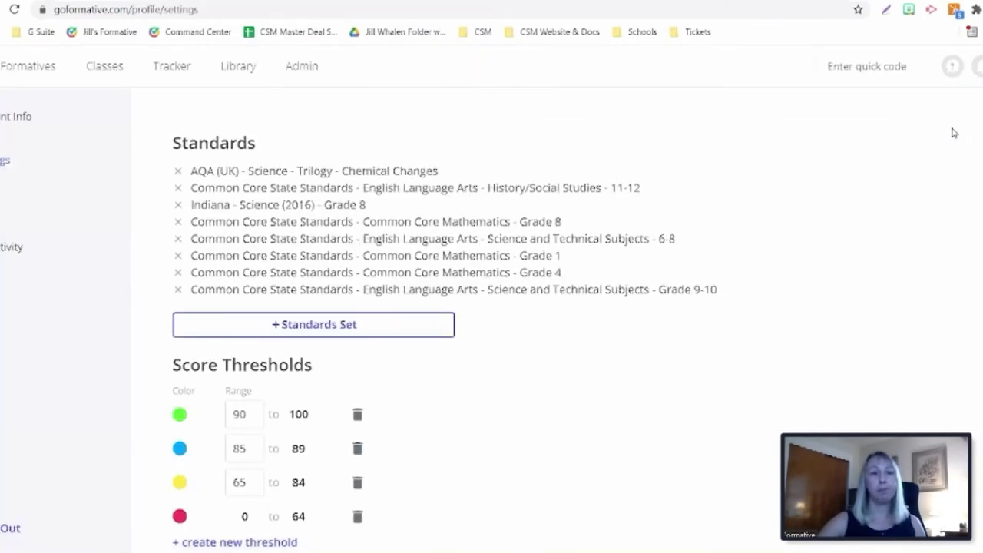
{"action": "scroll", "coordinate": [618, 292], "scroll_direction": "down", "scroll_amount": 2}
{"action": "scroll", "coordinate": [611, 318], "scroll_direction": "down", "scroll_amount": 3}
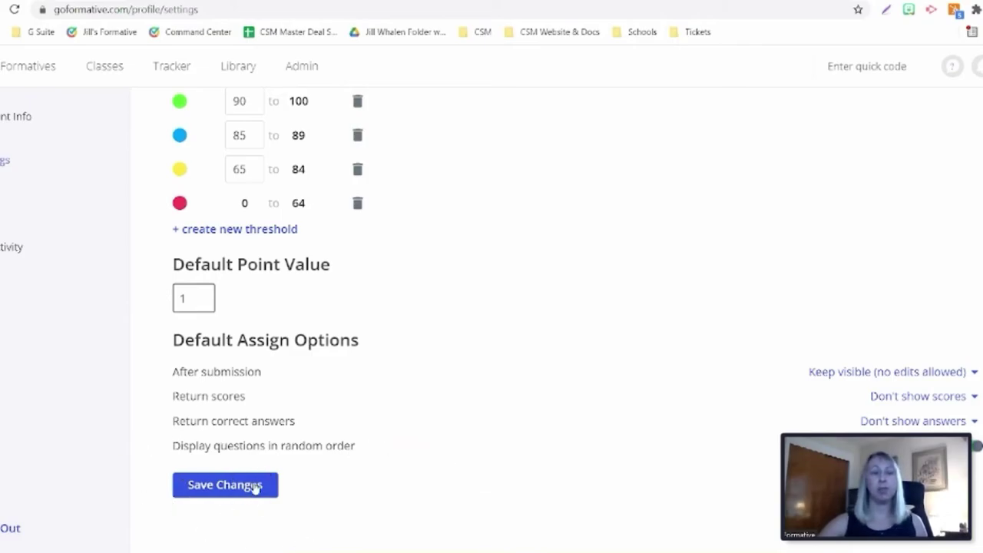
{"action": "scroll", "coordinate": [772, 393], "scroll_direction": "up", "scroll_amount": 3}
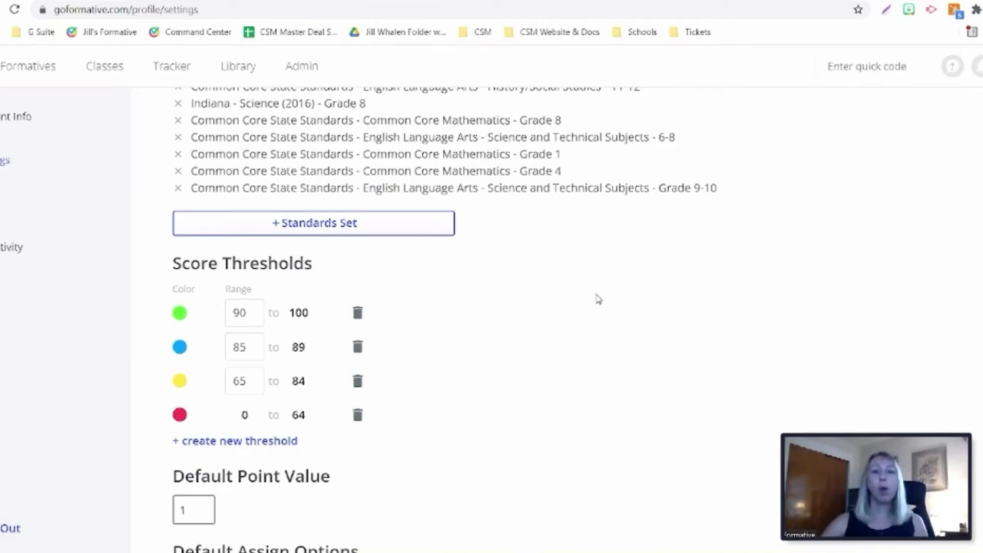
Switch to Sample Formative question 6 results and open the copy-paste-flagged student response
{"action": "key", "text": "ctrl+Tab"}
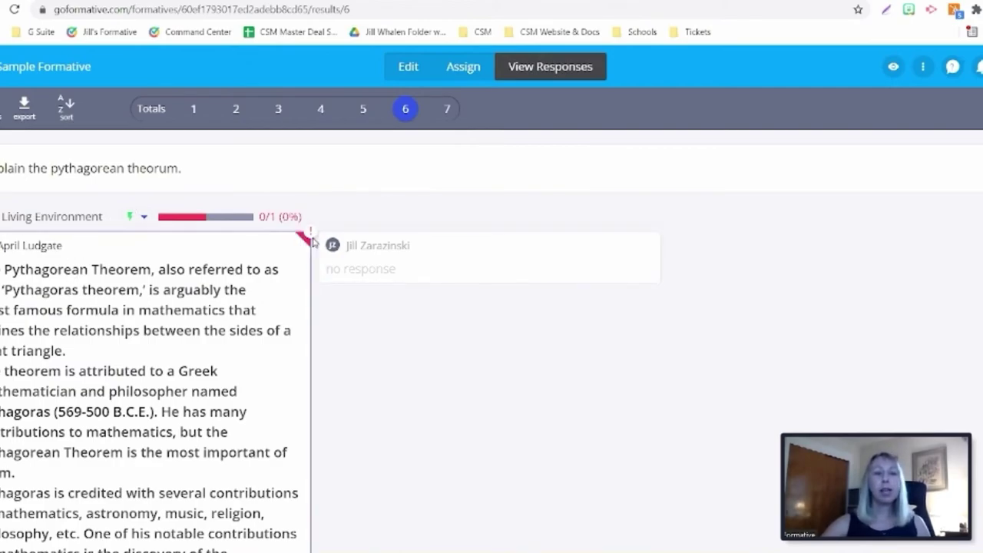
{"action": "mouse_move", "coordinate": [307, 240]}
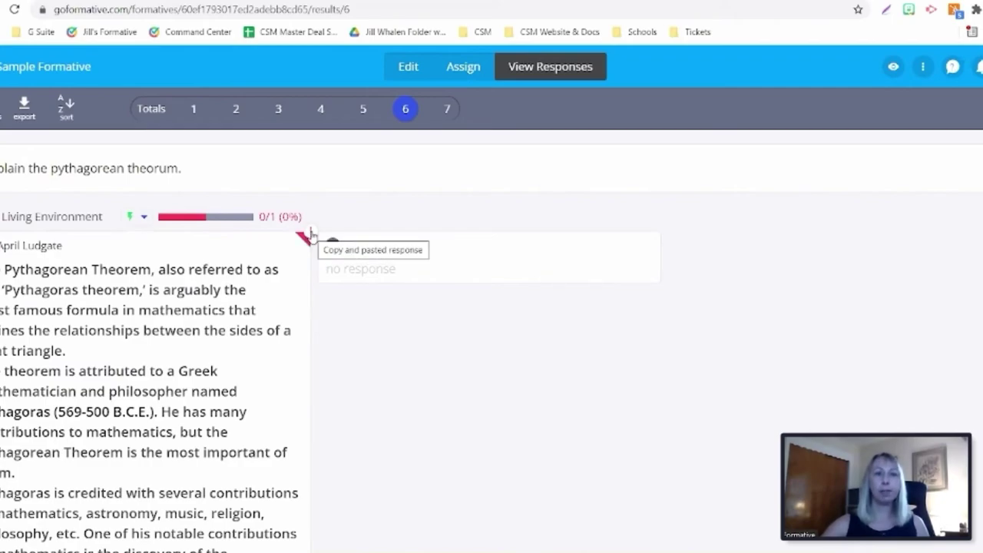
{"action": "left_click", "coordinate": [49, 248]}
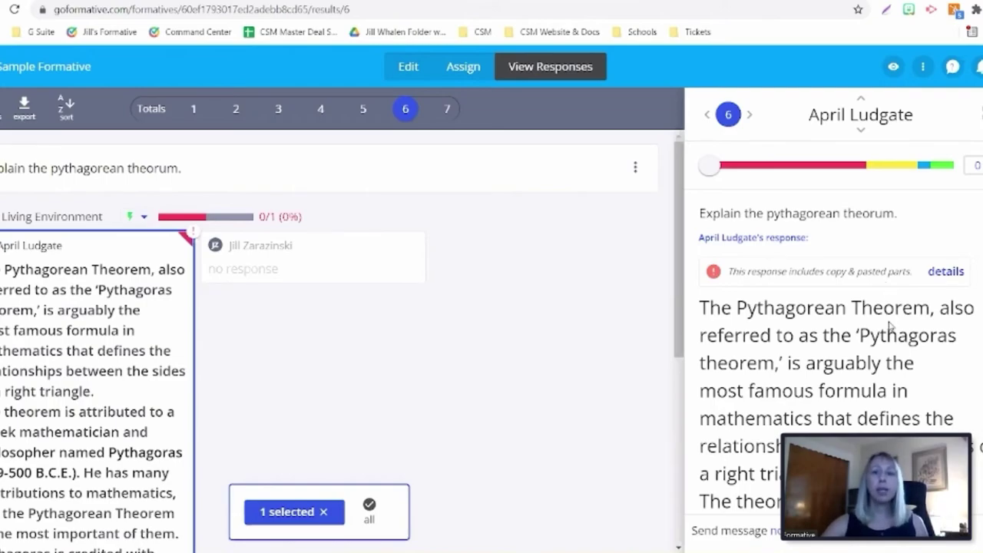
{"action": "scroll", "coordinate": [891, 326], "scroll_direction": "down", "scroll_amount": 2}
{"action": "scroll", "coordinate": [888, 355], "scroll_direction": "down", "scroll_amount": 3}
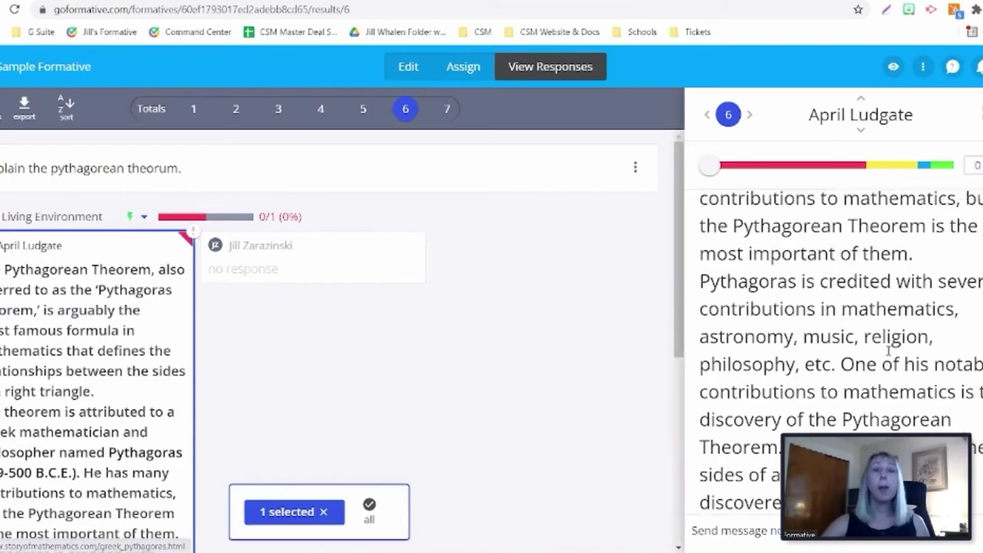
{"action": "scroll", "coordinate": [888, 342], "scroll_direction": "up", "scroll_amount": 6}
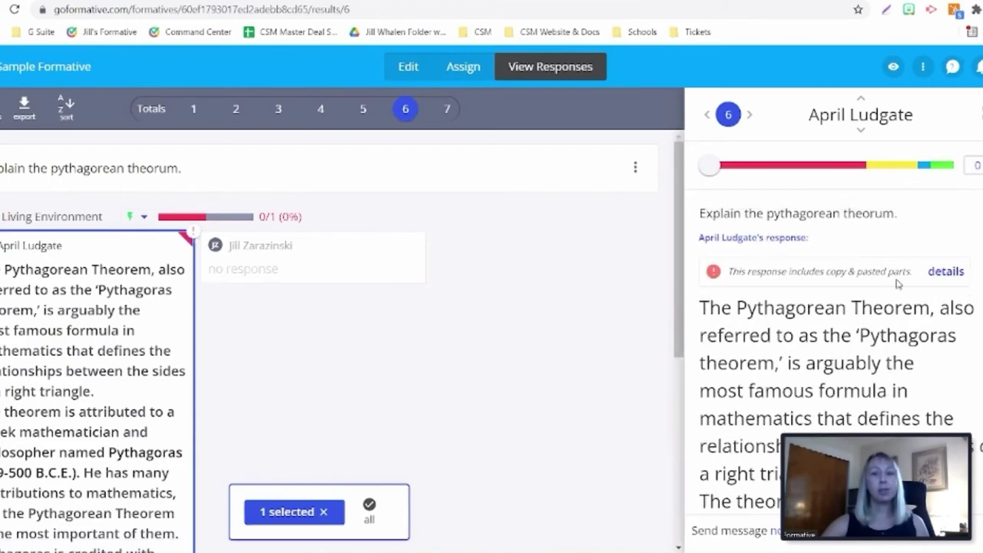
Display the pasted-text details listing the copied formula lines and Pythagorean Theorem passage
{"action": "left_click", "coordinate": [953, 271]}
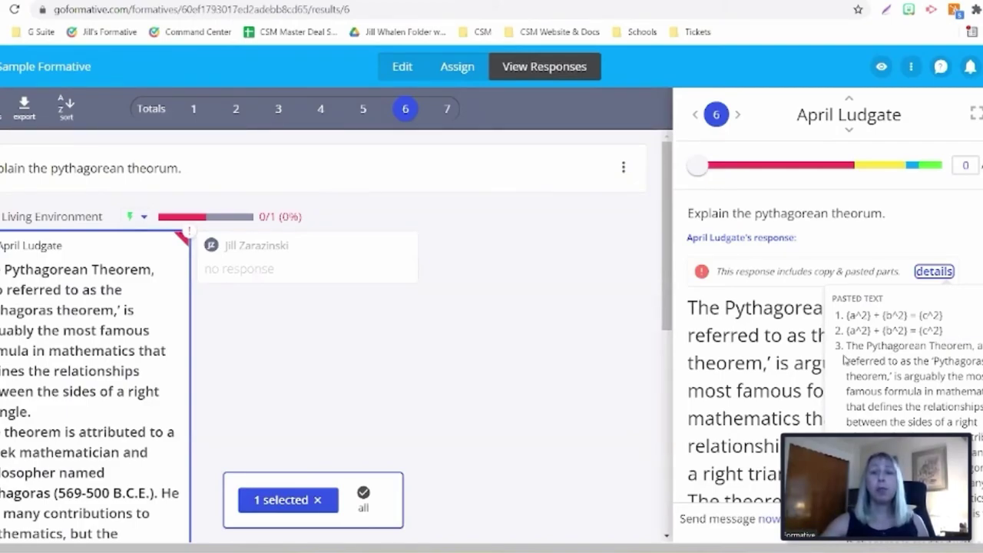
{"action": "scroll", "coordinate": [896, 354], "scroll_direction": "down", "scroll_amount": 1}
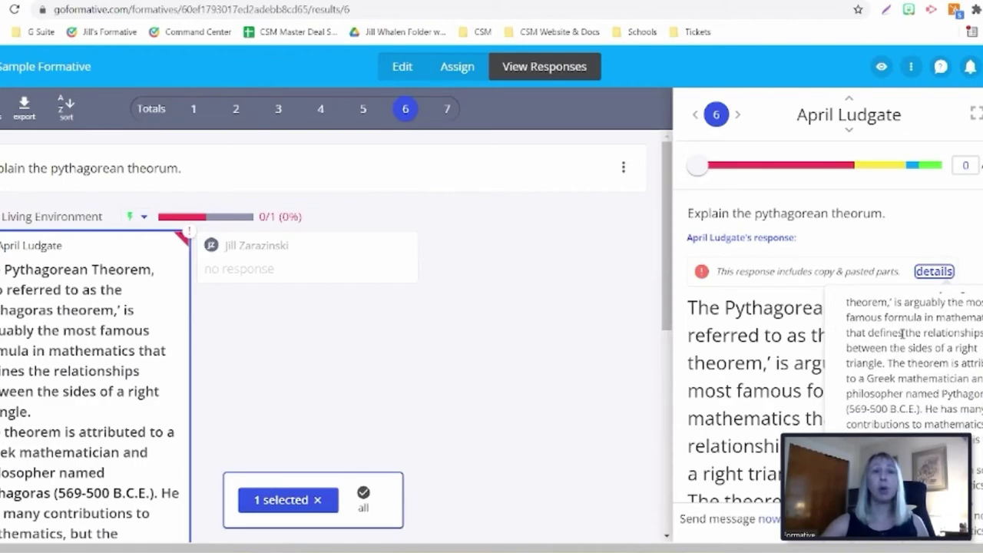
{"action": "scroll", "coordinate": [903, 369], "scroll_direction": "down", "scroll_amount": 1}
{"action": "scroll", "coordinate": [903, 374], "scroll_direction": "down", "scroll_amount": 1}
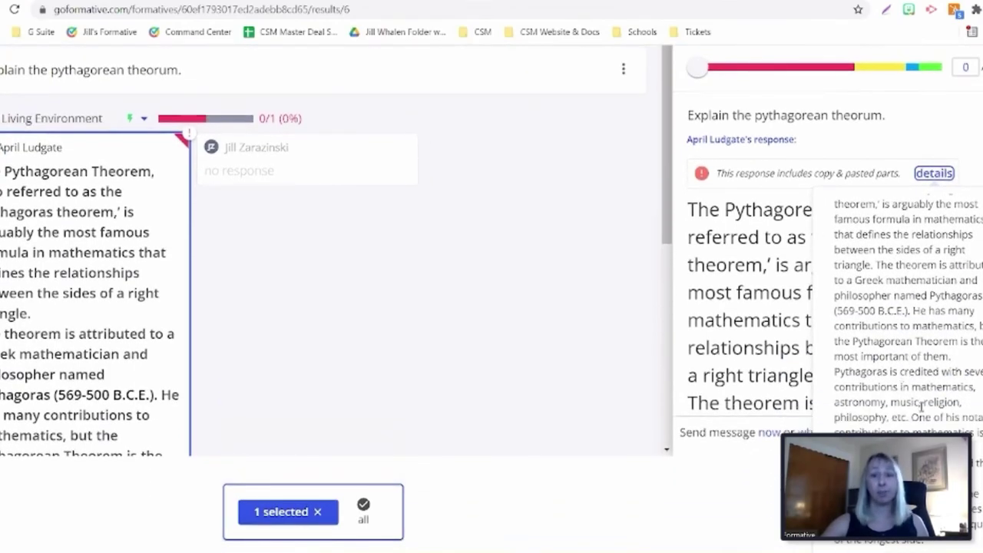
{"action": "scroll", "coordinate": [922, 407], "scroll_direction": "up", "scroll_amount": 1}
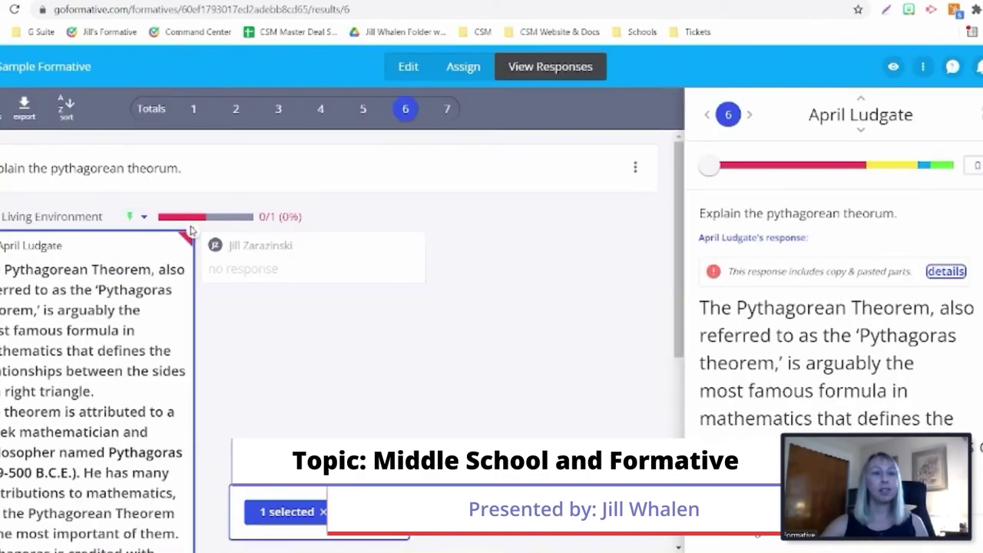
{"action": "mouse_move", "coordinate": [193, 235]}
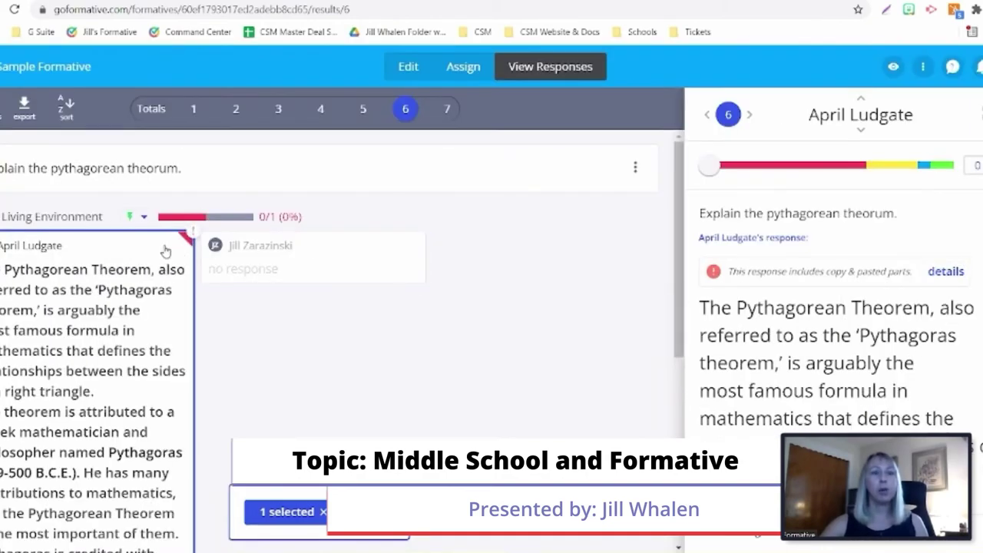
{"action": "left_click", "coordinate": [945, 271]}
{"action": "scroll", "coordinate": [947, 331], "scroll_direction": "down", "scroll_amount": 5}
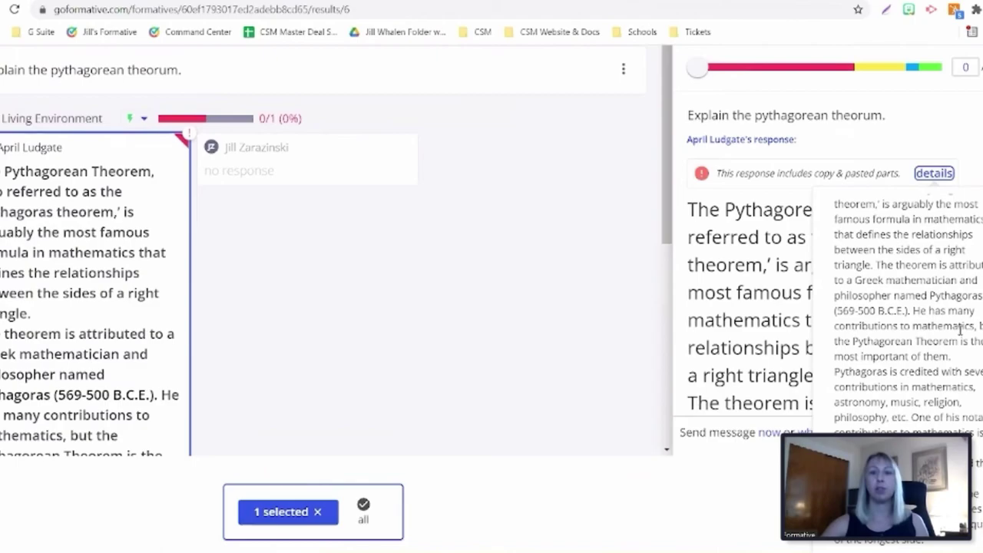
{"action": "scroll", "coordinate": [958, 332], "scroll_direction": "up", "scroll_amount": 2}
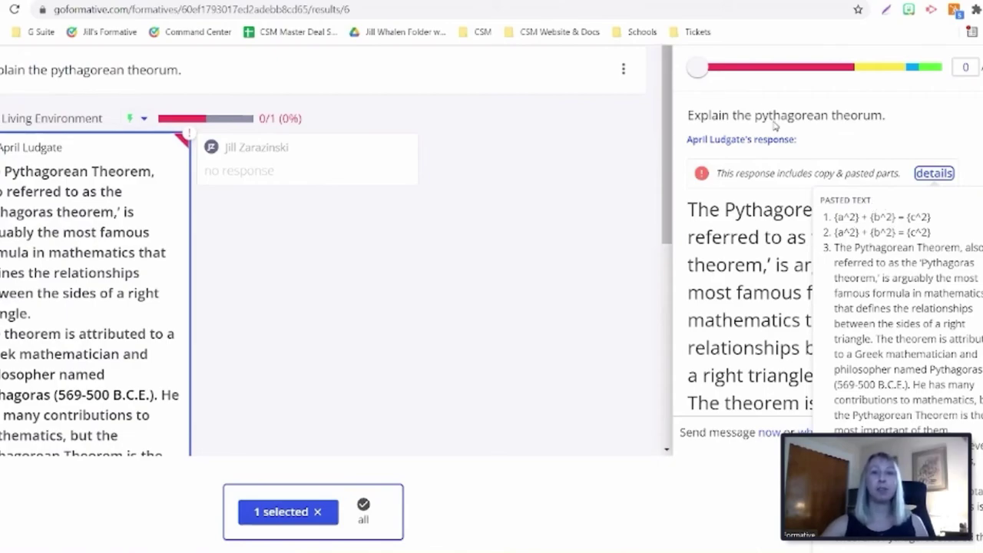
{"action": "scroll", "coordinate": [385, 163], "scroll_direction": "up", "scroll_amount": 1}
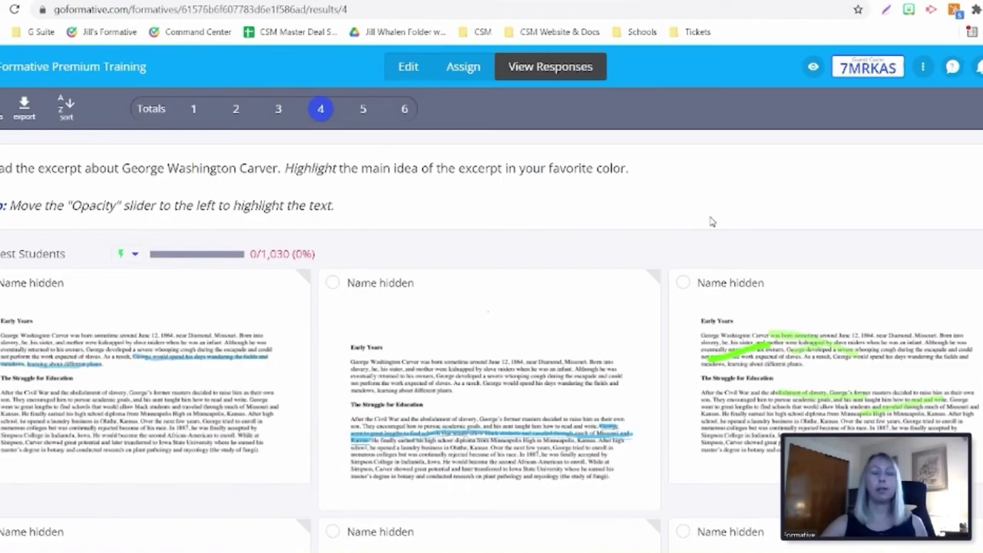
Open one anonymous student's highlighted Carver excerpt from the question 4 responses grid
{"action": "scroll", "coordinate": [712, 222], "scroll_direction": "down", "scroll_amount": 1}
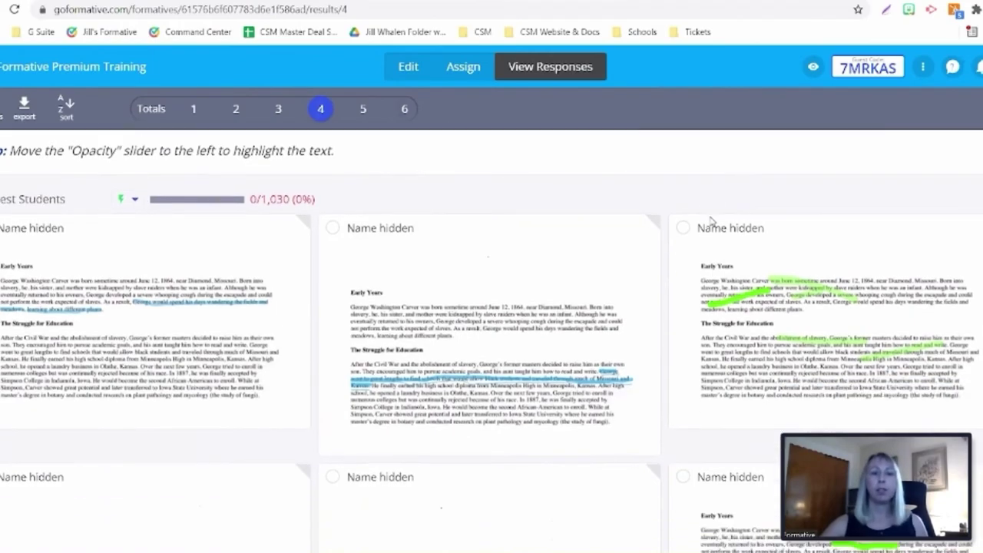
{"action": "scroll", "coordinate": [650, 395], "scroll_direction": "down", "scroll_amount": 4}
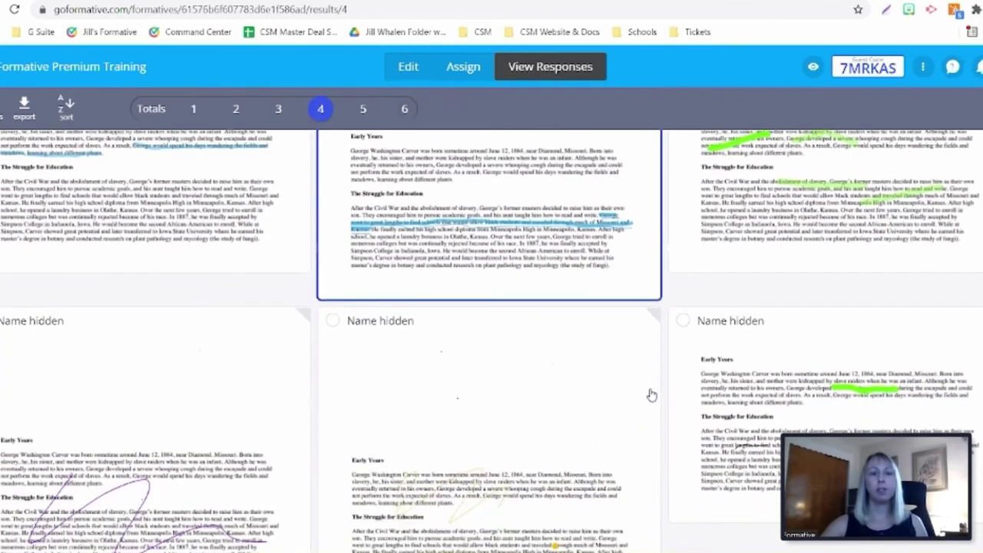
{"action": "scroll", "coordinate": [650, 394], "scroll_direction": "down", "scroll_amount": 2}
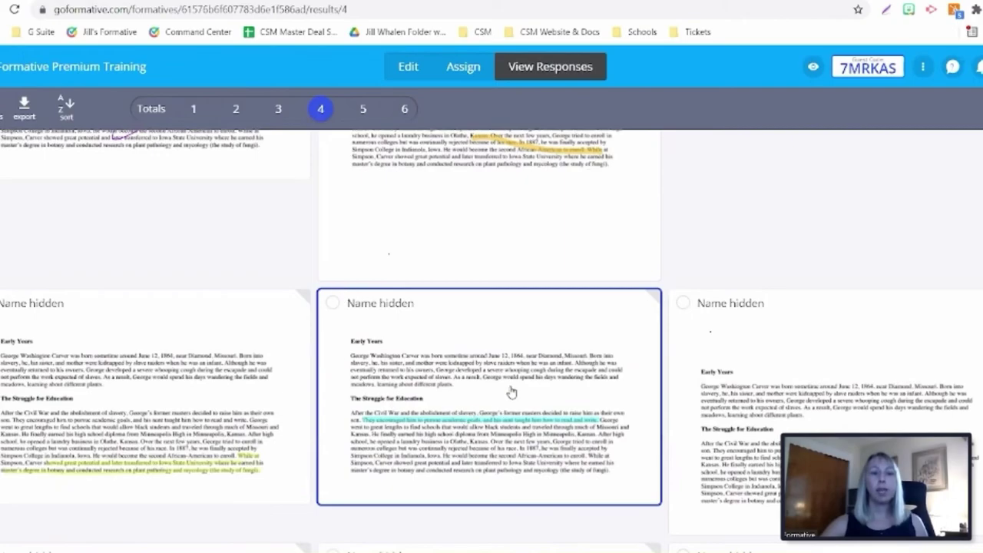
{"action": "left_click", "coordinate": [339, 304]}
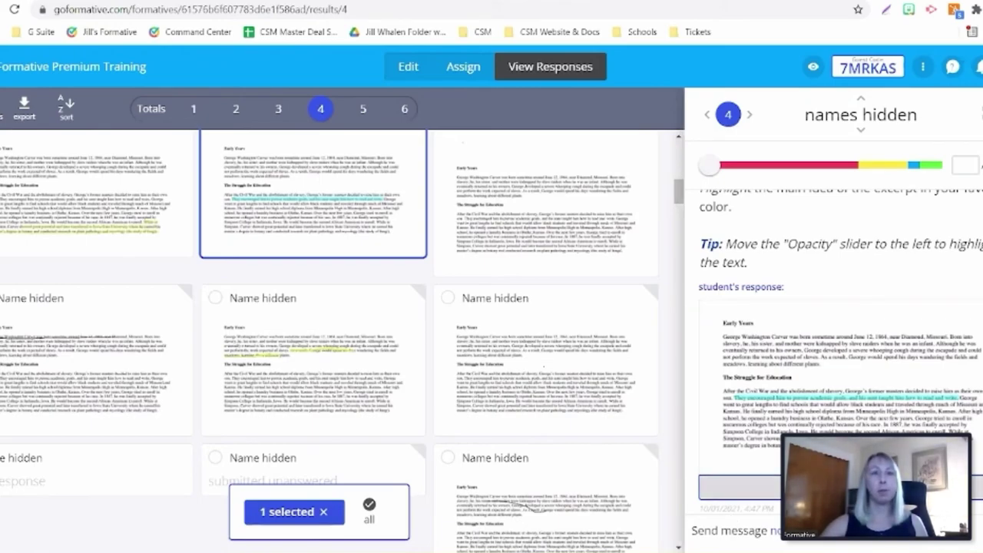
Open the response for drawn feedback with a yellow freehand scribble tool
{"action": "left_click", "coordinate": [761, 430]}
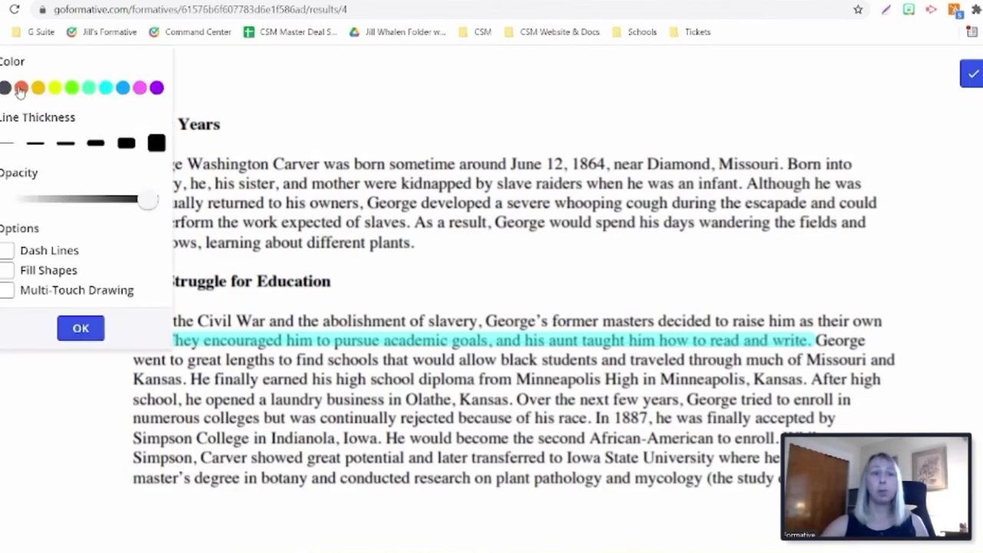
{"action": "left_click", "coordinate": [39, 87]}
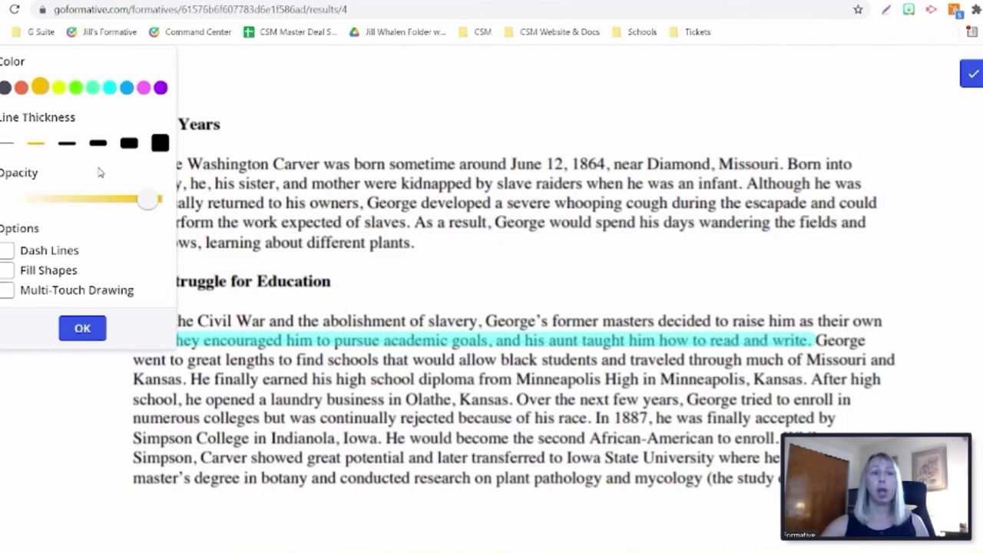
{"action": "left_click", "coordinate": [82, 328]}
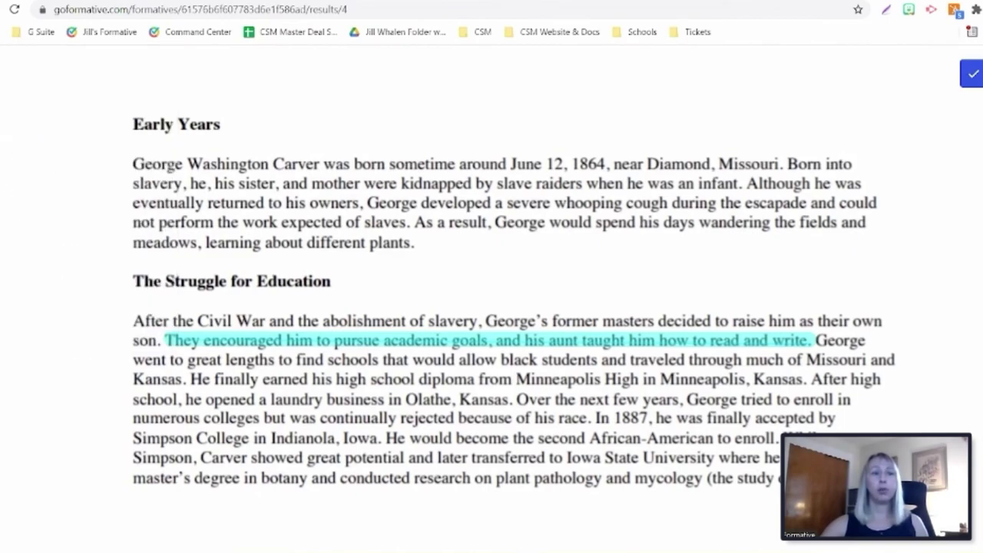
{"action": "left_click", "coordinate": [2, 155]}
{"action": "left_click", "coordinate": [2, 139]}
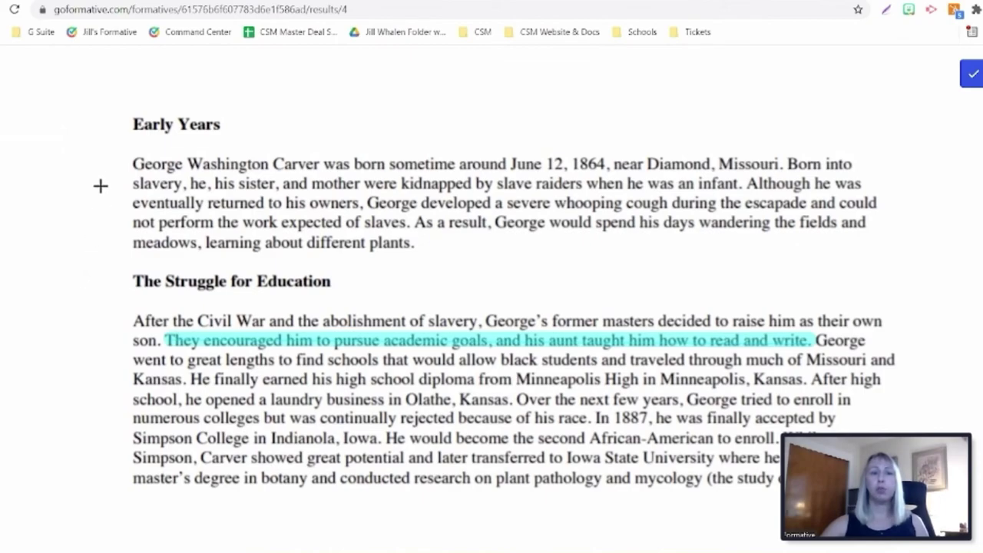
Draw trial yellow marks on the Early Years paragraph, then erase them
{"action": "mouse_move", "coordinate": [106, 151]}
{"action": "left_mouse_down"}
{"action": "mouse_move", "coordinate": [330, 209]}
{"action": "mouse_move", "coordinate": [48, 140]}
{"action": "mouse_move", "coordinate": [222, 129]}
{"action": "left_mouse_up"}
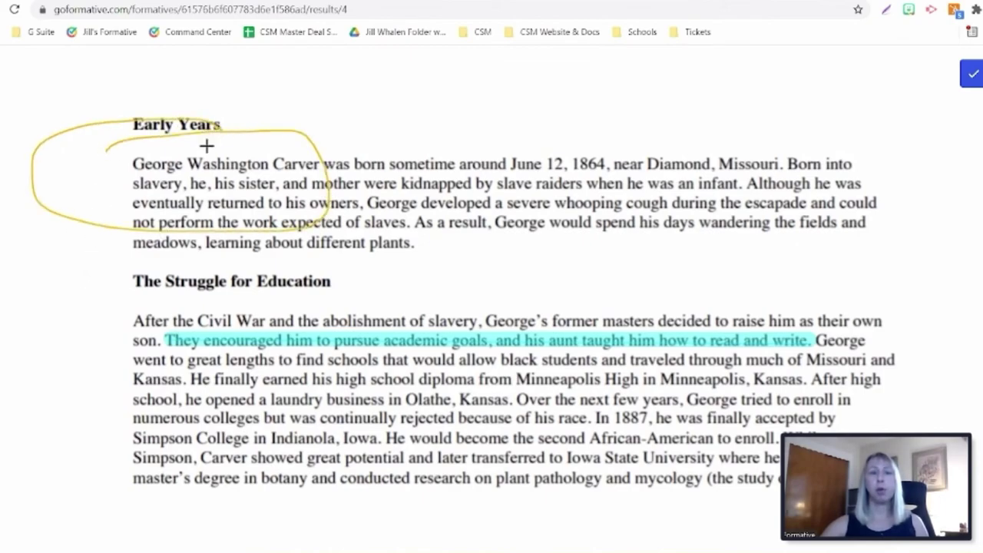
{"action": "left_click_drag", "start_coordinate": [510, 169], "coordinate": [547, 168]}
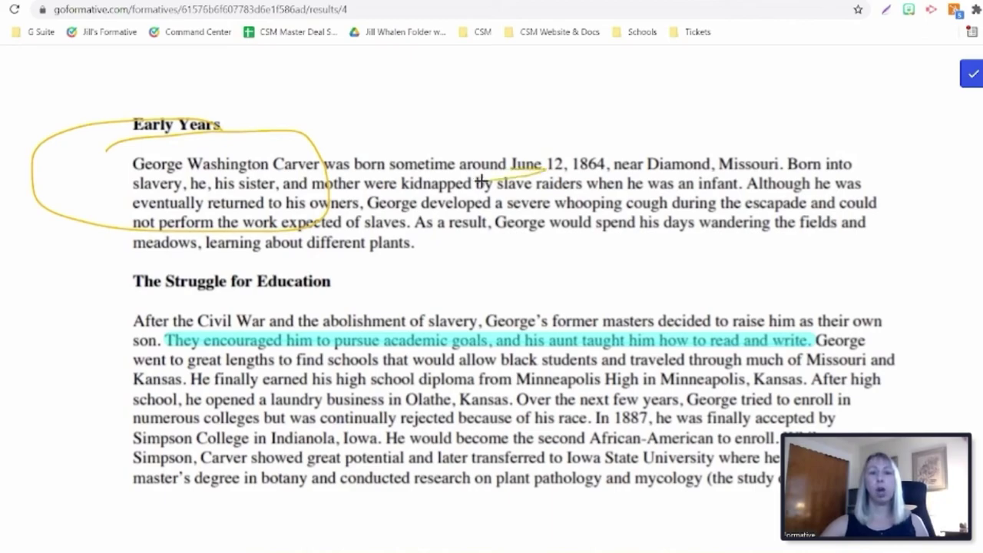
{"action": "left_click_drag", "start_coordinate": [480, 185], "coordinate": [573, 183]}
{"action": "mouse_move", "coordinate": [75, 315]}
{"action": "left_mouse_down"}
{"action": "mouse_move", "coordinate": [158, 252]}
{"action": "mouse_move", "coordinate": [112, 252]}
{"action": "left_mouse_up"}
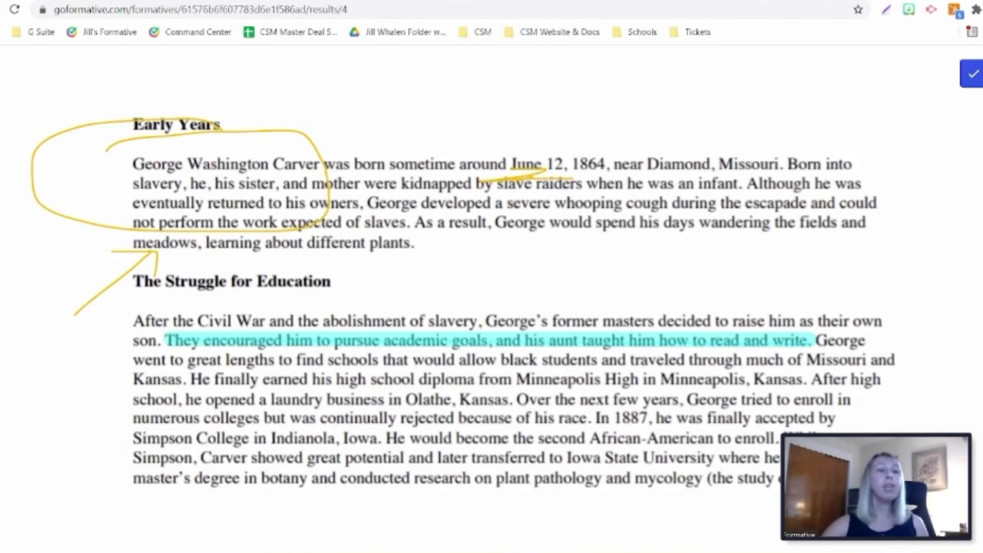
{"action": "left_click_drag", "start_coordinate": [106, 292], "coordinate": [135, 163]}
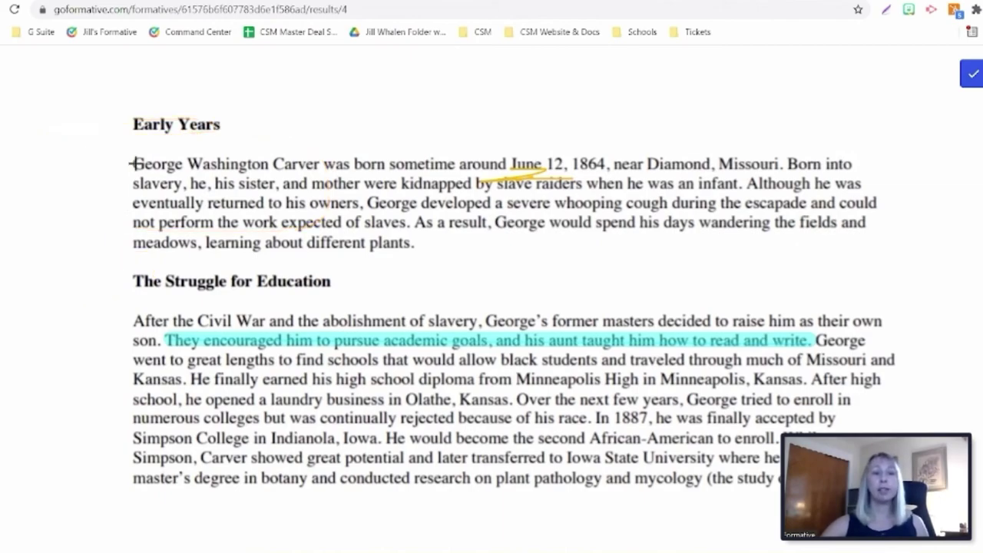
{"action": "left_click", "coordinate": [509, 191]}
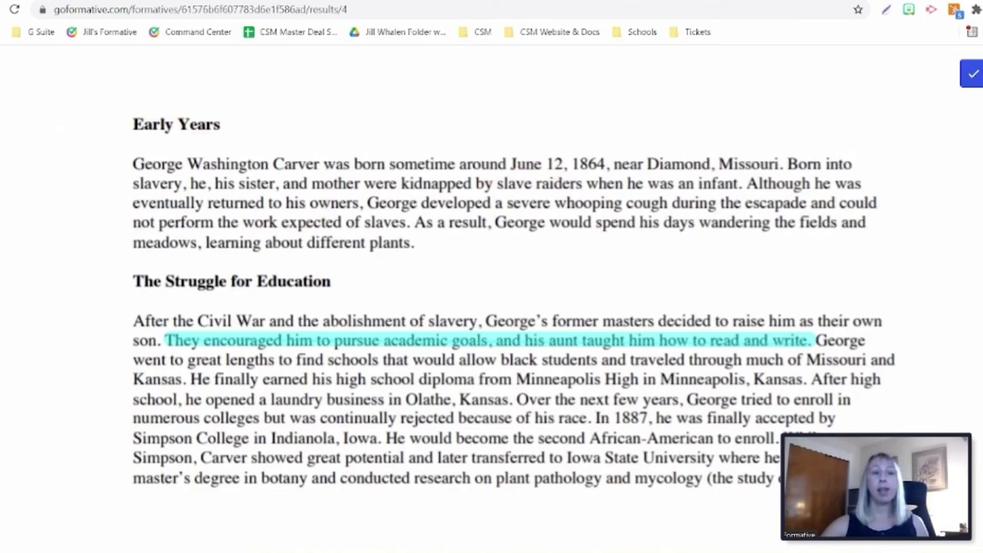
Draw a yellow arrow pointing at 'George' in the opening line
{"action": "left_click", "coordinate": [31, 154]}
{"action": "mouse_move", "coordinate": [142, 142]}
{"action": "left_mouse_down"}
{"action": "mouse_move", "coordinate": [201, 182]}
{"action": "mouse_move", "coordinate": [191, 159]}
{"action": "left_mouse_up"}
{"action": "left_click_drag", "start_coordinate": [201, 184], "coordinate": [178, 192]}
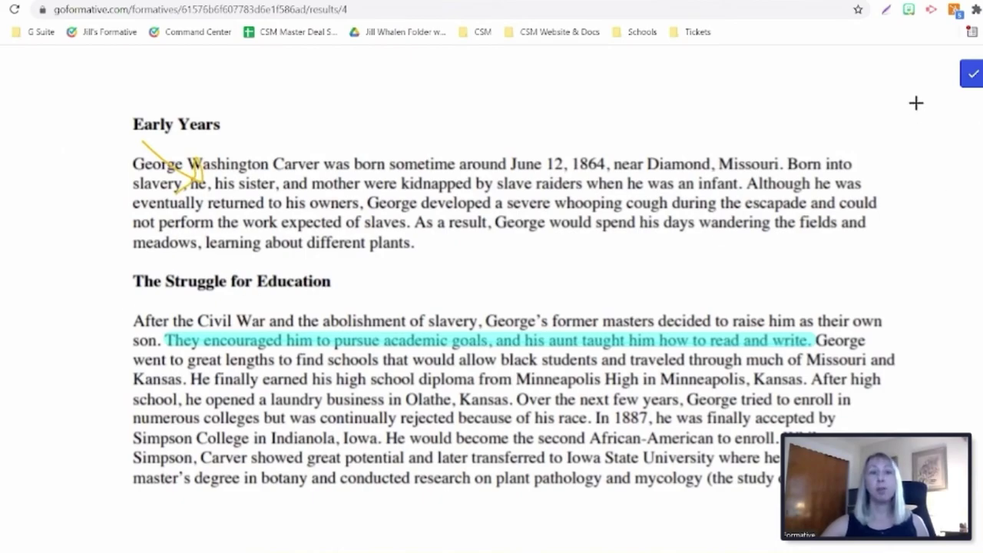
Save the yellow arrow annotation and check it in the enlarged response view
{"action": "left_click", "coordinate": [973, 76]}
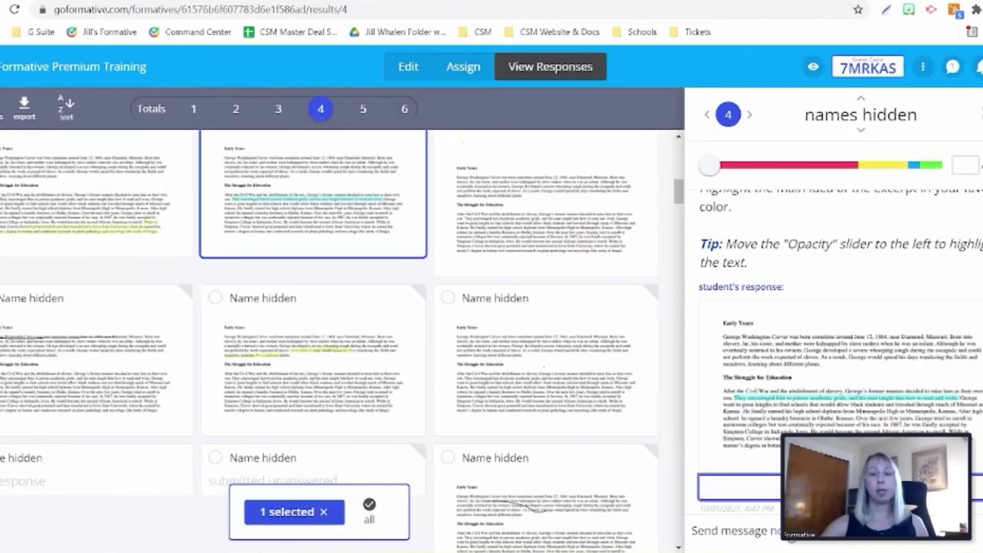
{"action": "scroll", "coordinate": [829, 397], "scroll_direction": "down", "scroll_amount": 2}
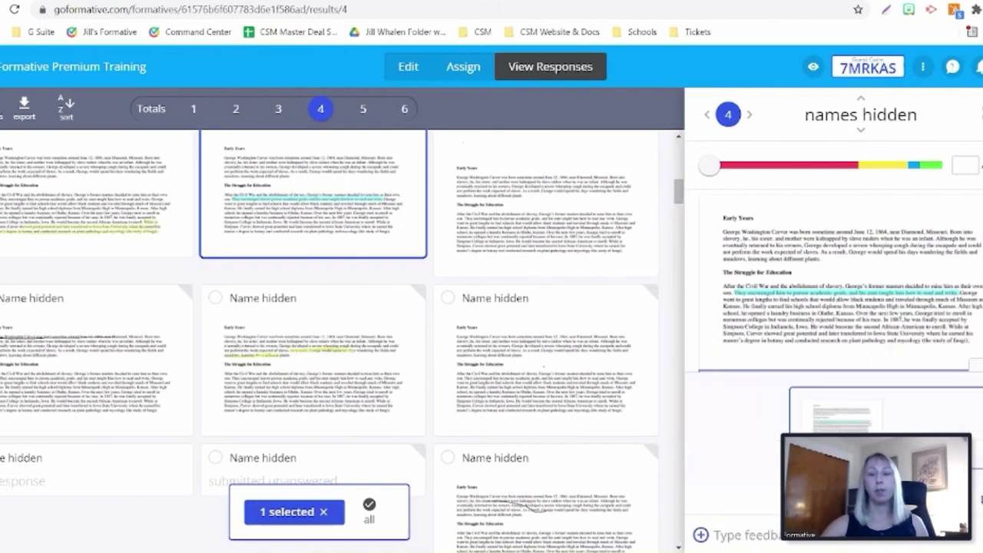
{"action": "left_click", "coordinate": [857, 427]}
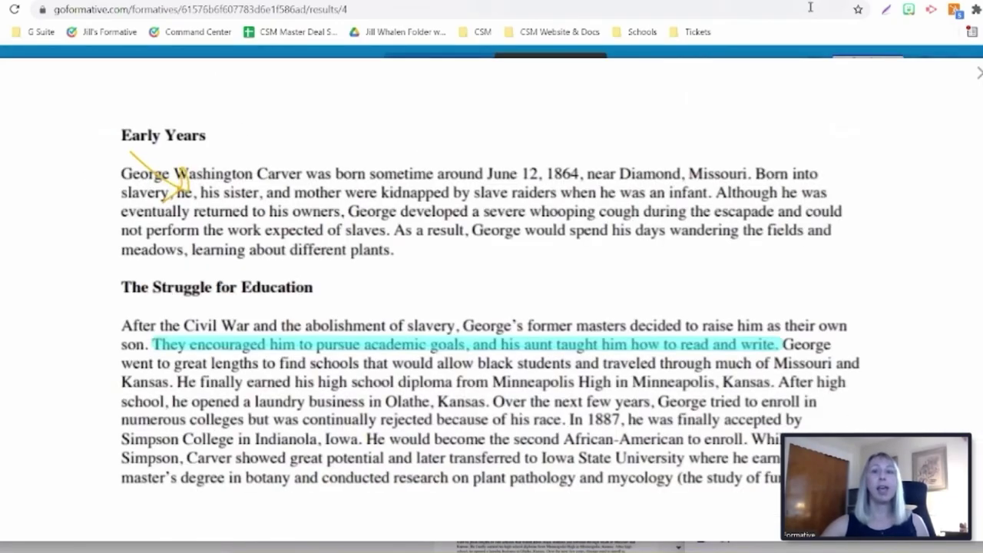
{"action": "left_click", "coordinate": [980, 72]}
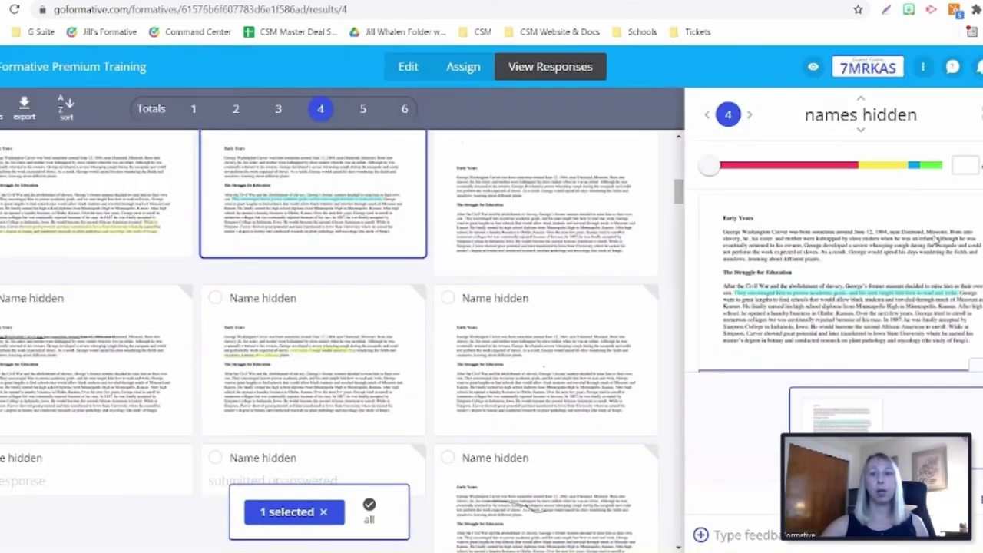
{"action": "left_click", "coordinate": [851, 426]}
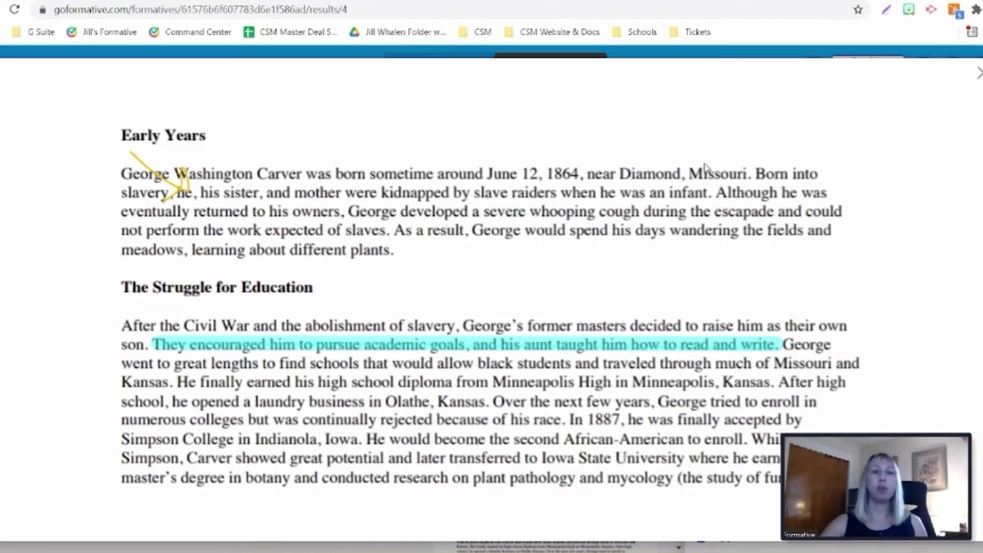
{"action": "key", "text": "Escape"}
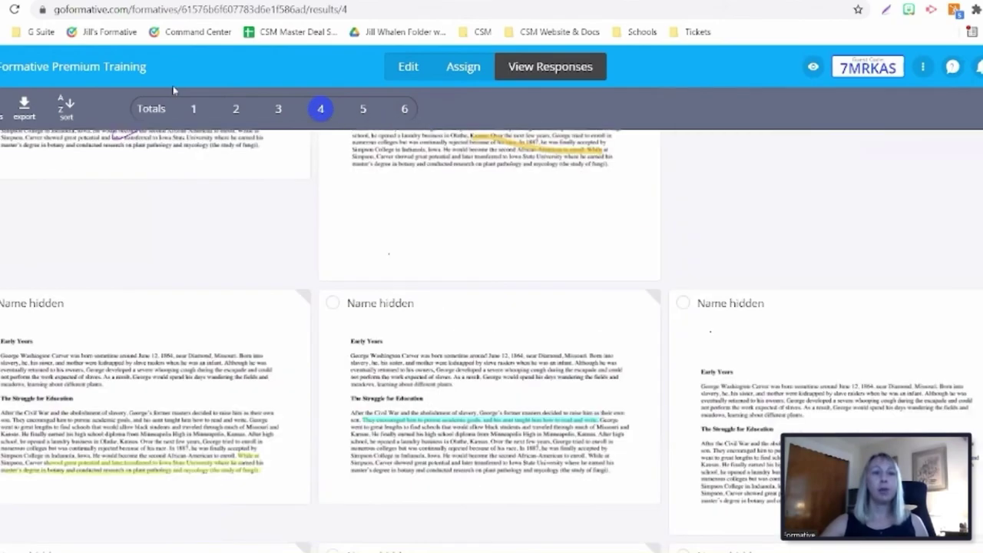
On question 1, send the frowning-face student the message 'Why are yo sad today'
{"action": "left_click", "coordinate": [192, 112]}
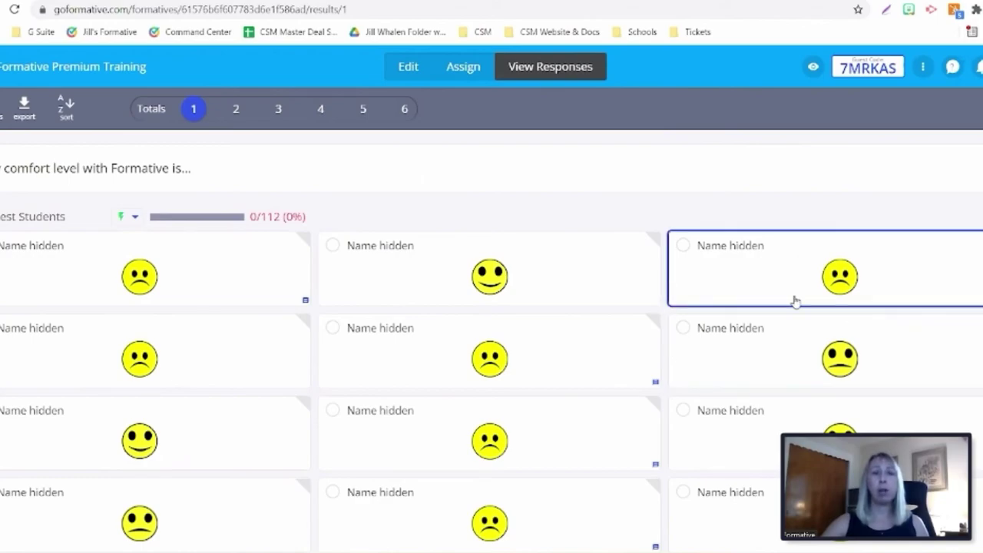
{"action": "left_click", "coordinate": [682, 257]}
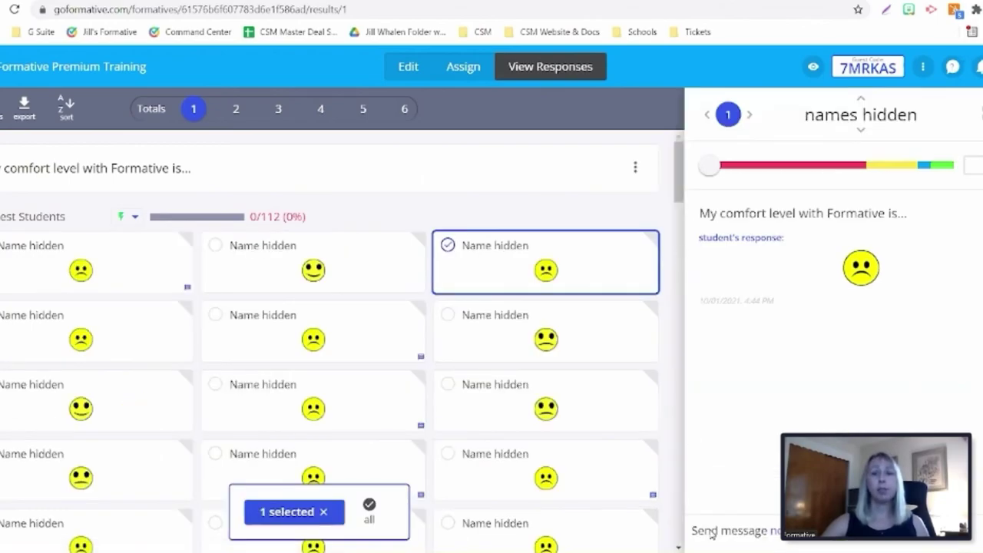
{"action": "left_click", "coordinate": [776, 533]}
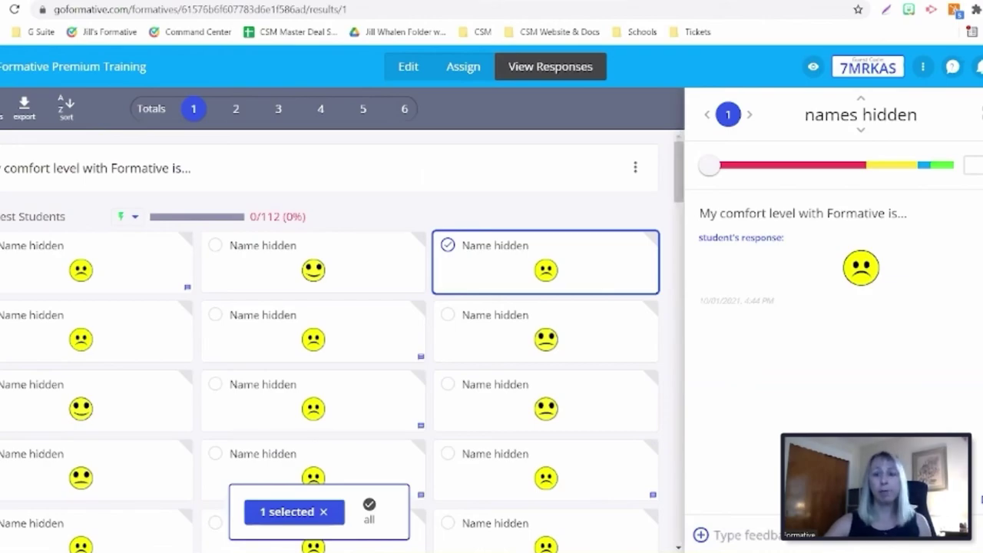
{"action": "type", "text": "Why are yo"}
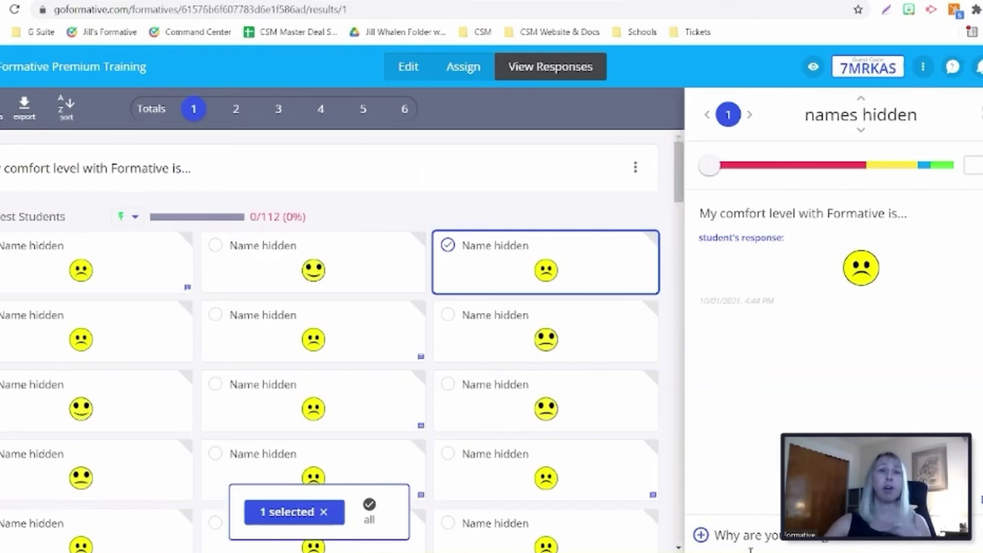
{"action": "type", "text": " sad today"}
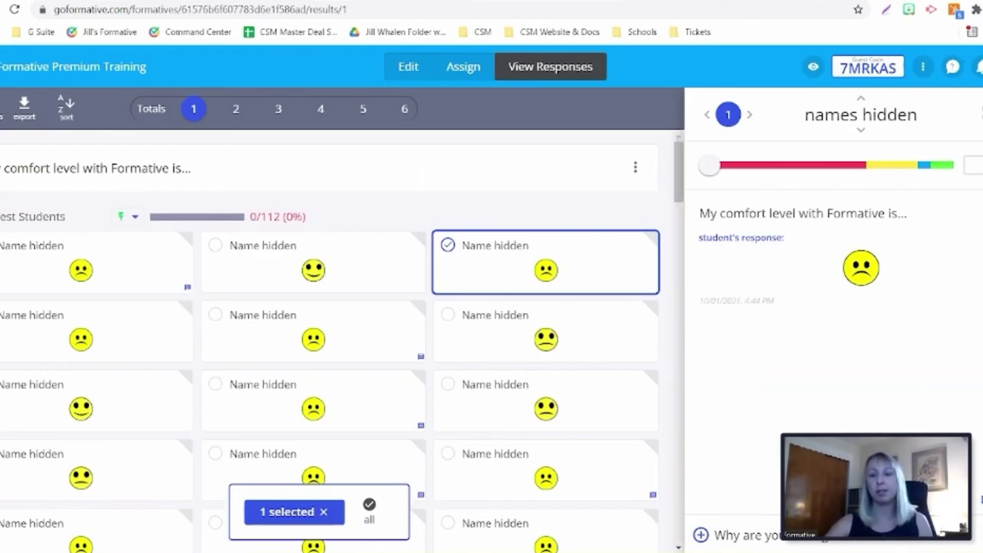
{"action": "key", "text": "Return"}
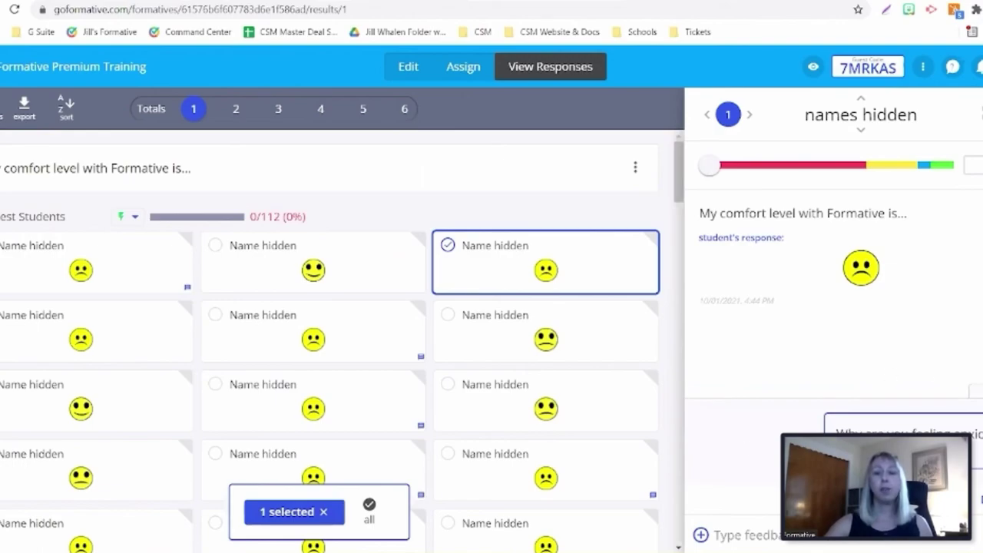